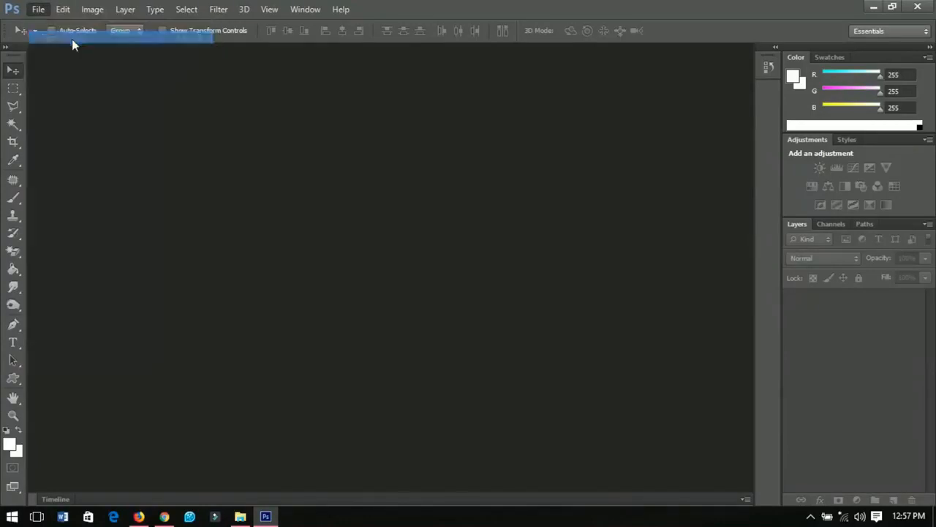
Step: Open the plain black kids' T-shirt image from the Desktop
{"action": "left_click", "coordinate": [539, 187]}
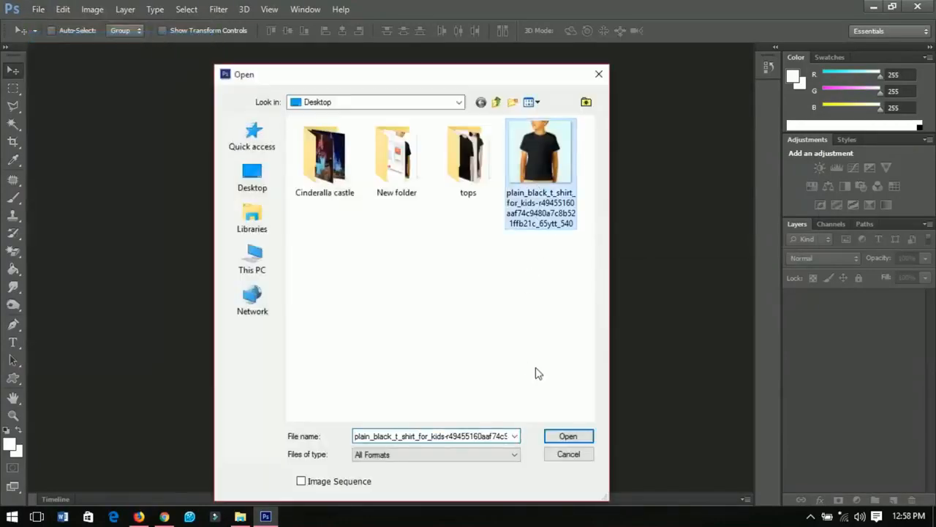
{"action": "left_click", "coordinate": [567, 437]}
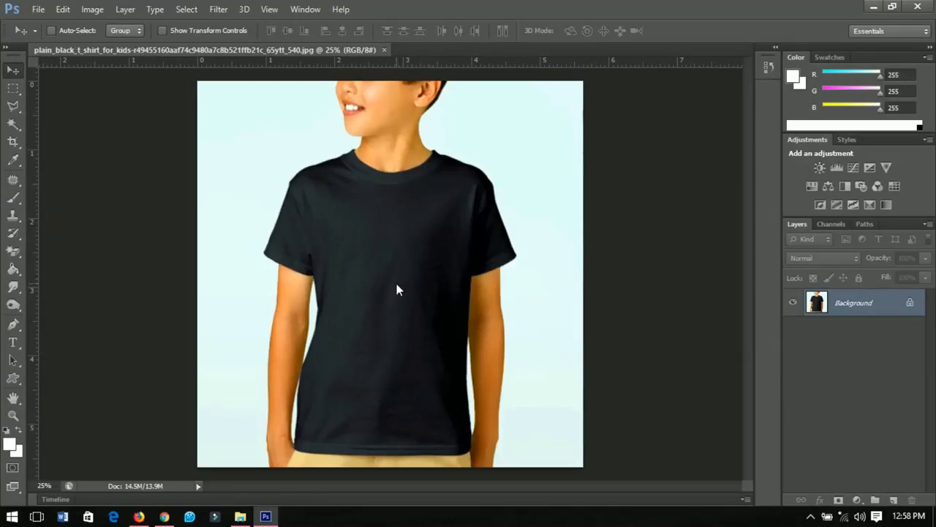
Step: Add the text "Delight" on the shirt's chest in white Blessed Day at 30 pt
{"action": "left_click", "coordinate": [19, 346]}
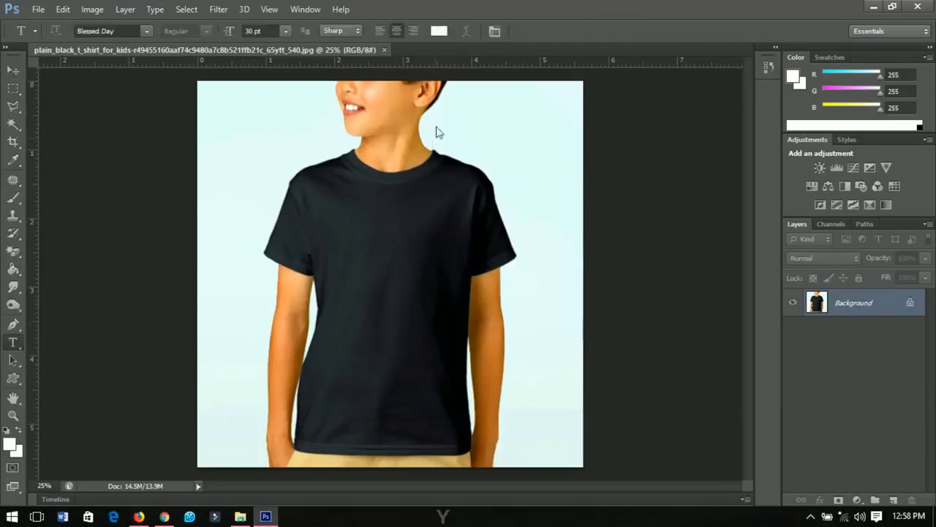
{"action": "left_click", "coordinate": [439, 31]}
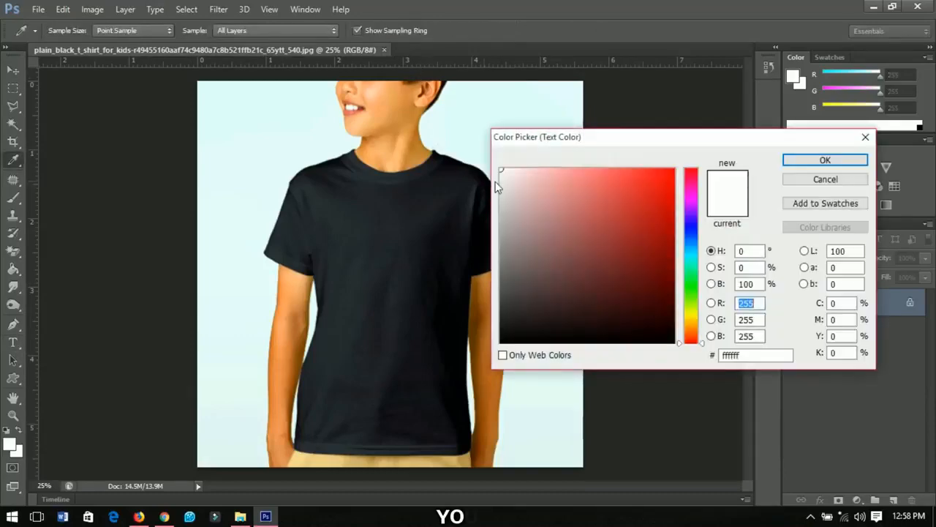
{"action": "left_click", "coordinate": [792, 165]}
{"action": "left_click", "coordinate": [144, 31]}
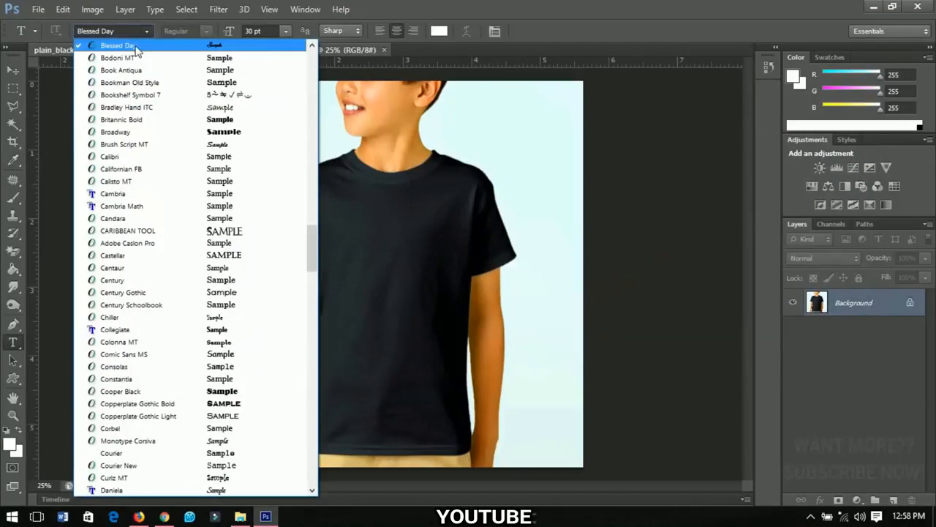
{"action": "left_click", "coordinate": [135, 46]}
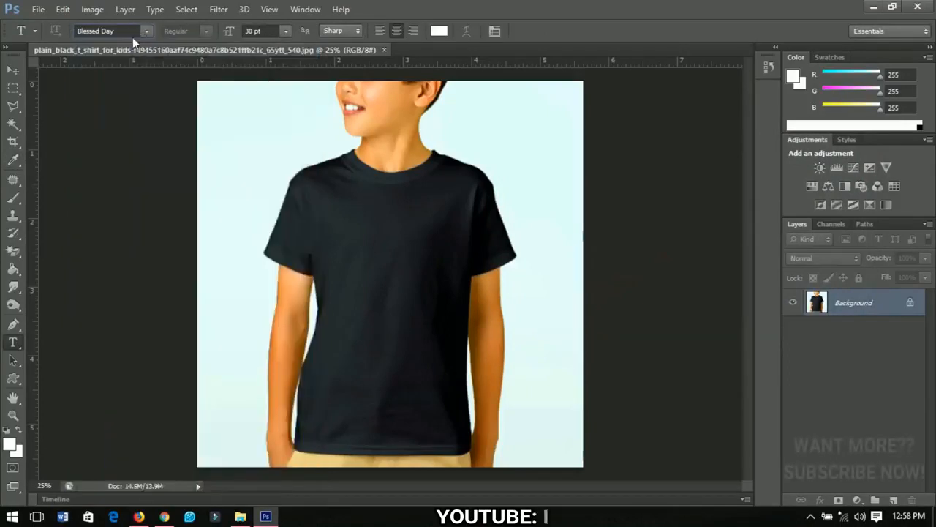
{"action": "left_click", "coordinate": [380, 248]}
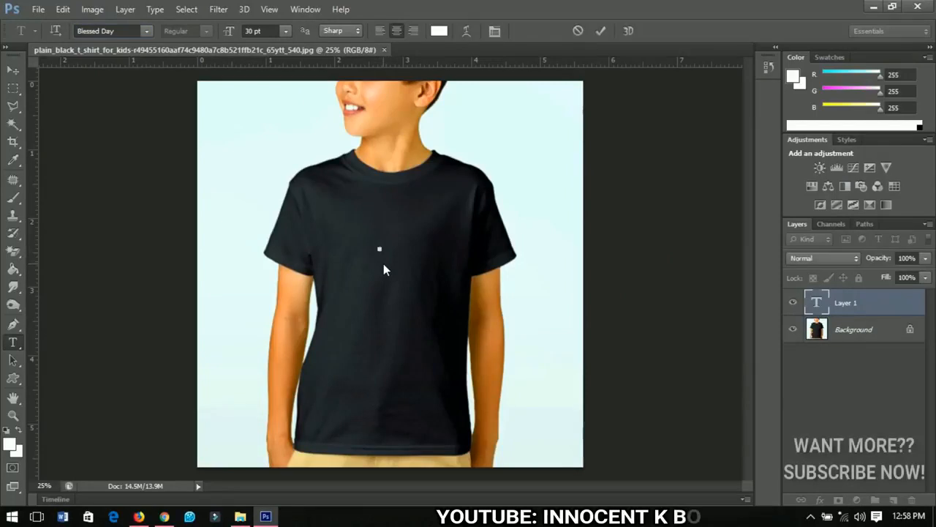
{"action": "type", "text": "Delight"}
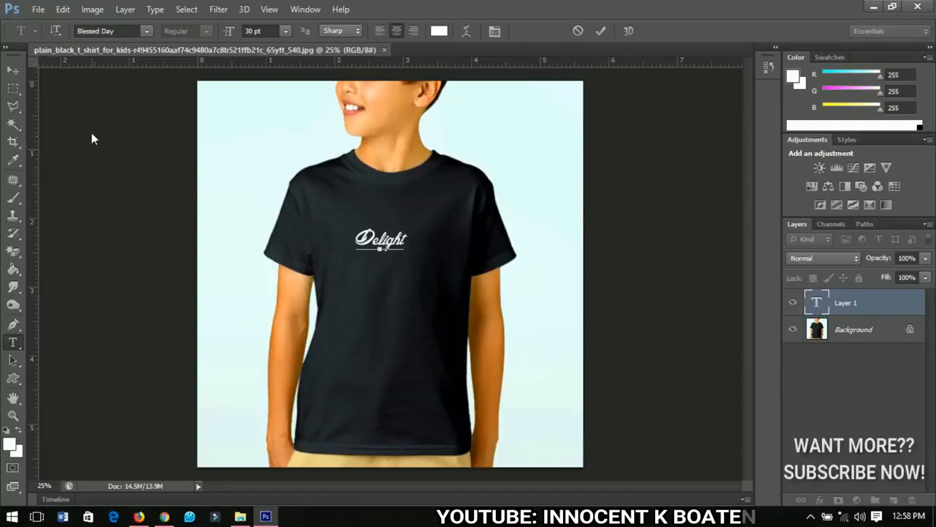
{"action": "left_click", "coordinate": [13, 69]}
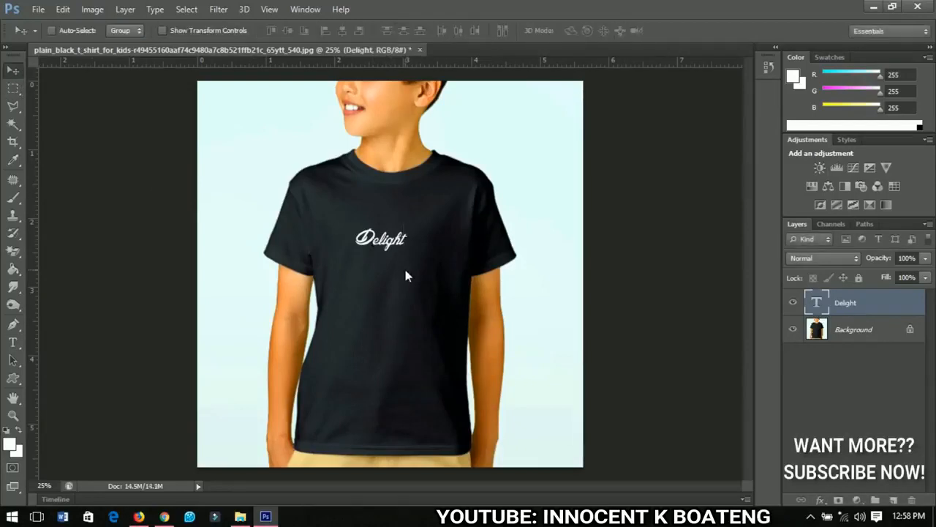
Step: Scale the "Delight" text to about 172% and move it to the middle of the shirt's chest
{"action": "scroll", "coordinate": [377, 245], "scroll_direction": "up", "scroll_amount": 2}
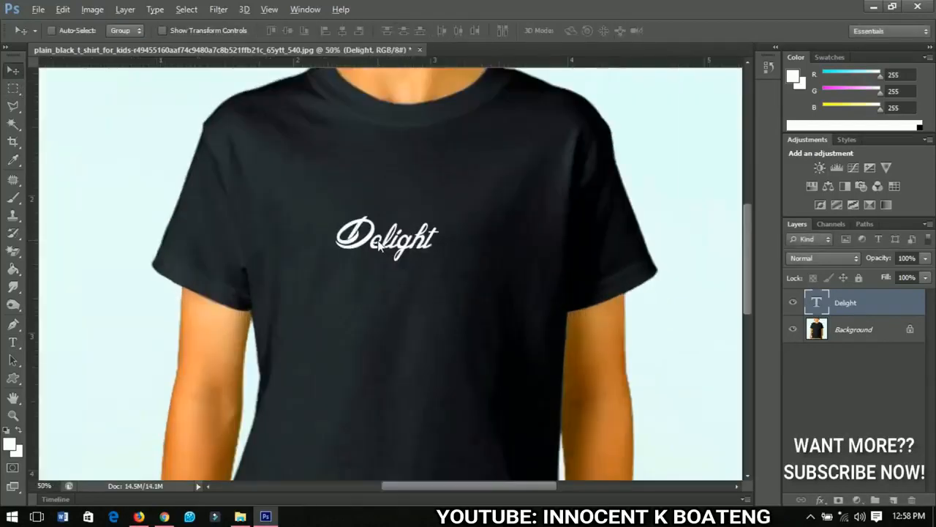
{"action": "scroll", "coordinate": [401, 253], "scroll_direction": "down", "scroll_amount": 1}
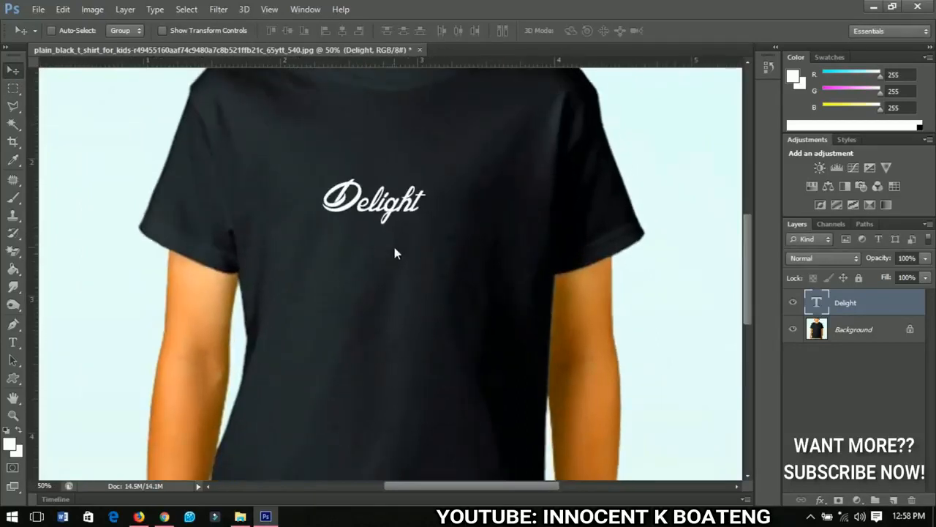
{"action": "key", "text": "ctrl+t"}
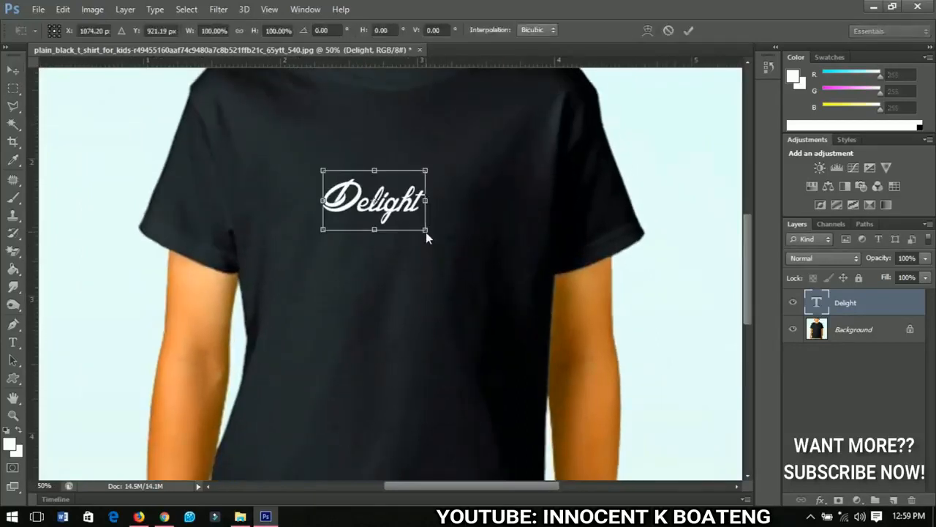
{"action": "left_click_drag", "start_coordinate": [426, 231], "coordinate": [455, 265]}
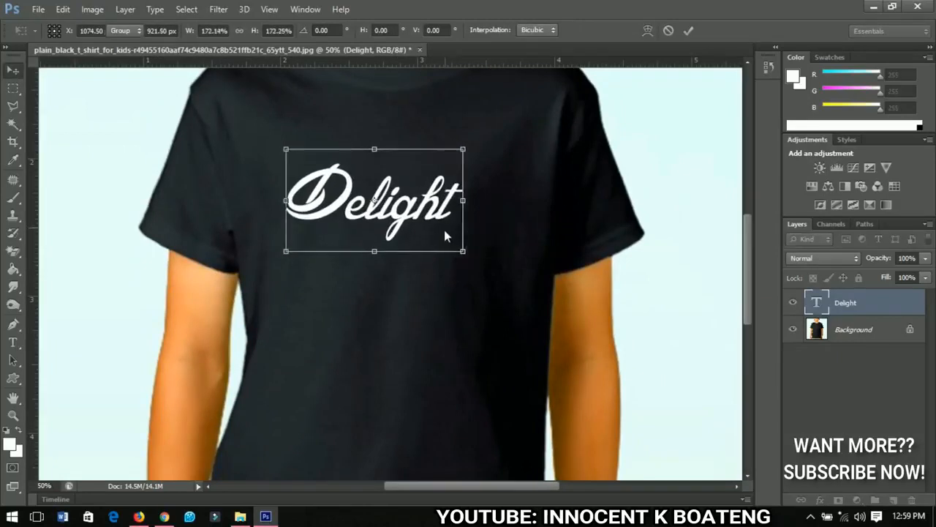
{"action": "key", "text": "Return"}
{"action": "left_click_drag", "start_coordinate": [403, 251], "coordinate": [429, 257]}
Step: Rotate the "Delight" text counterclockwise to about -7.13°
{"action": "key", "text": "ctrl+t"}
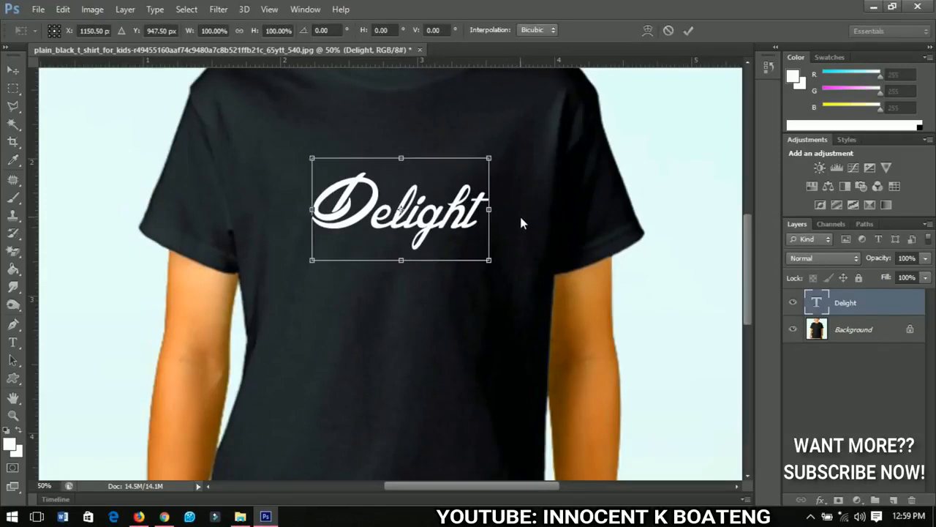
{"action": "left_click_drag", "start_coordinate": [521, 216], "coordinate": [523, 202]}
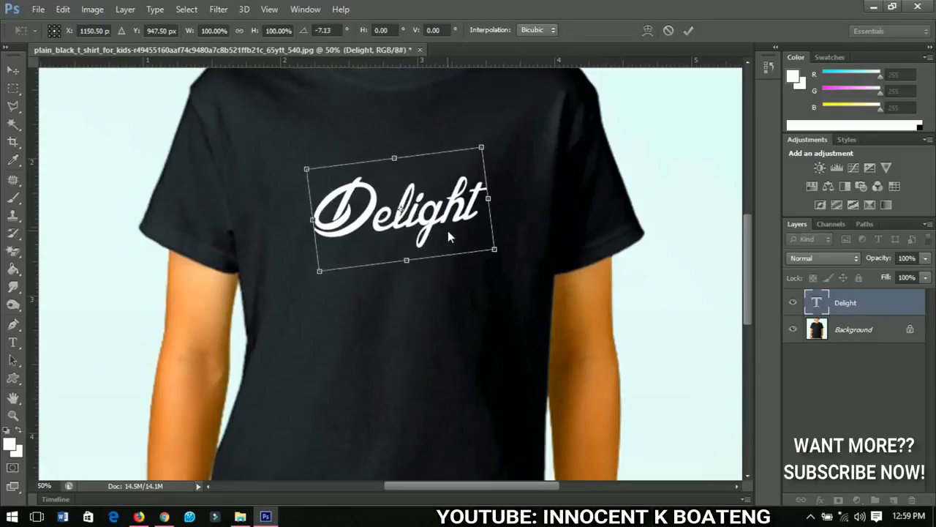
{"action": "key", "text": "Return"}
Step: Examine how the tilted "Delight" text sits on the shirt, from close up and from farther away
{"action": "scroll", "coordinate": [450, 240], "scroll_direction": "down", "scroll_amount": 3}
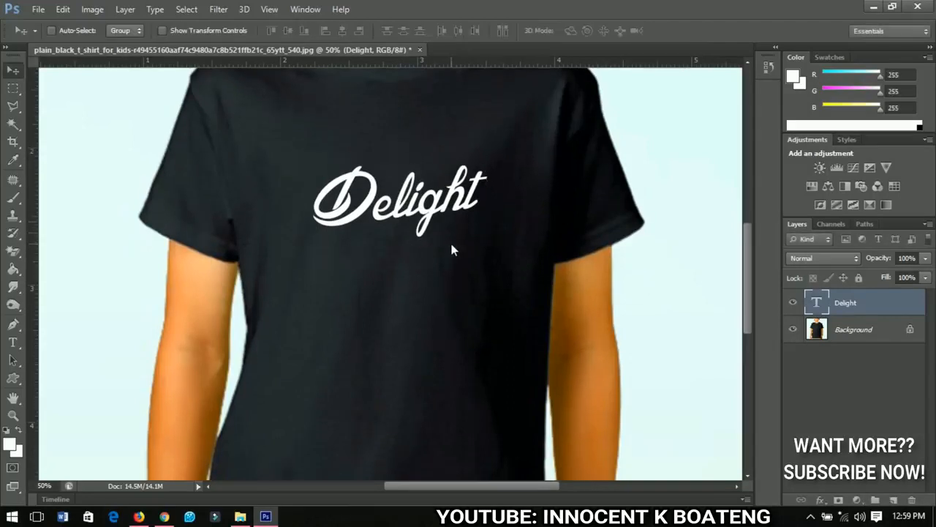
{"action": "scroll", "coordinate": [436, 206], "scroll_direction": "down", "scroll_amount": 2}
{"action": "scroll", "coordinate": [436, 205], "scroll_direction": "up", "scroll_amount": 3}
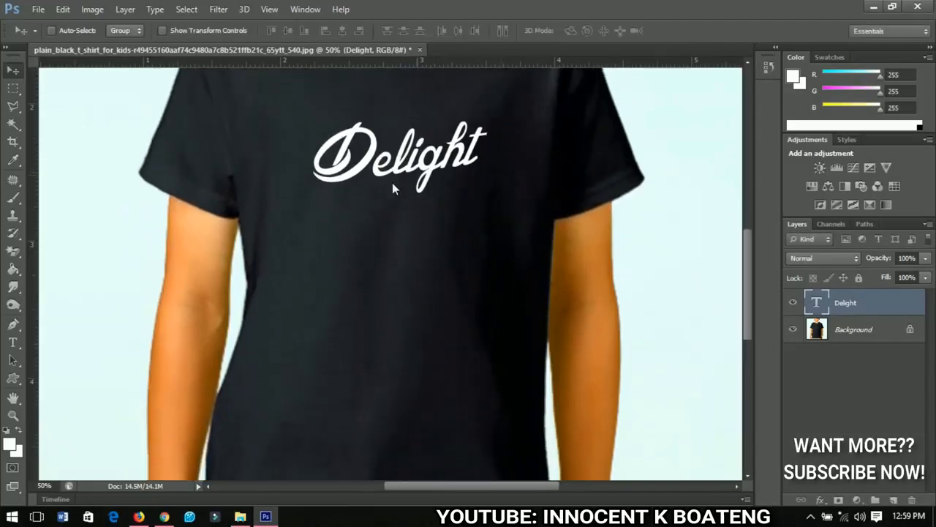
{"action": "scroll", "coordinate": [419, 208], "scroll_direction": "down", "scroll_amount": 1}
{"action": "scroll", "coordinate": [418, 212], "scroll_direction": "down", "scroll_amount": 1}
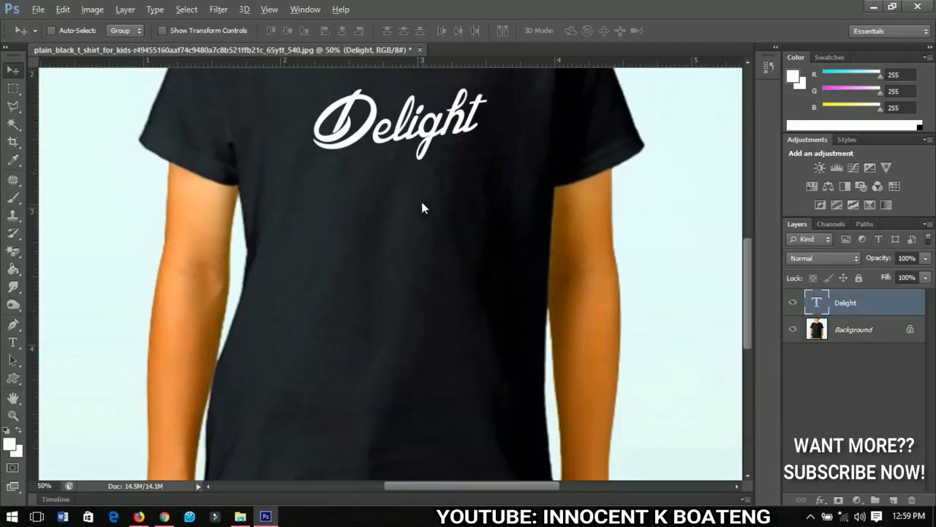
{"action": "scroll", "coordinate": [418, 207], "scroll_direction": "down", "scroll_amount": 1}
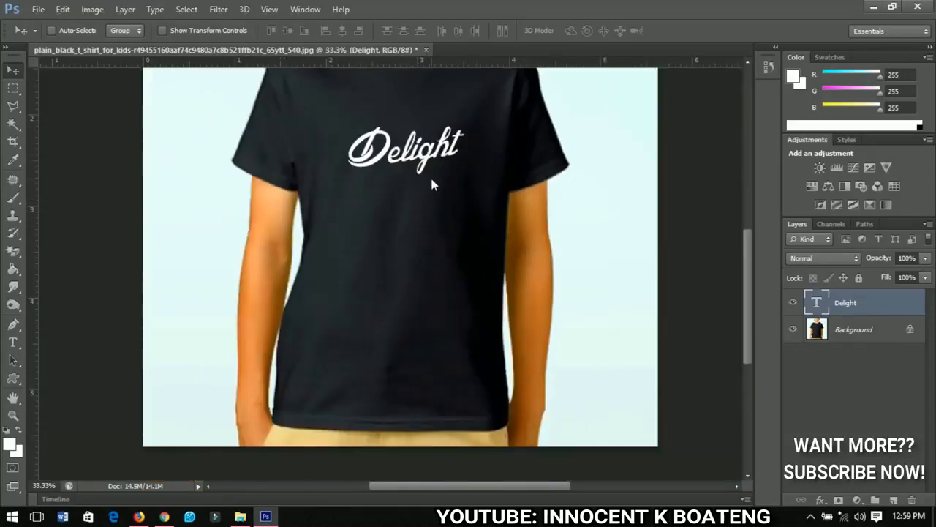
{"action": "scroll", "coordinate": [428, 222], "scroll_direction": "up", "scroll_amount": 2}
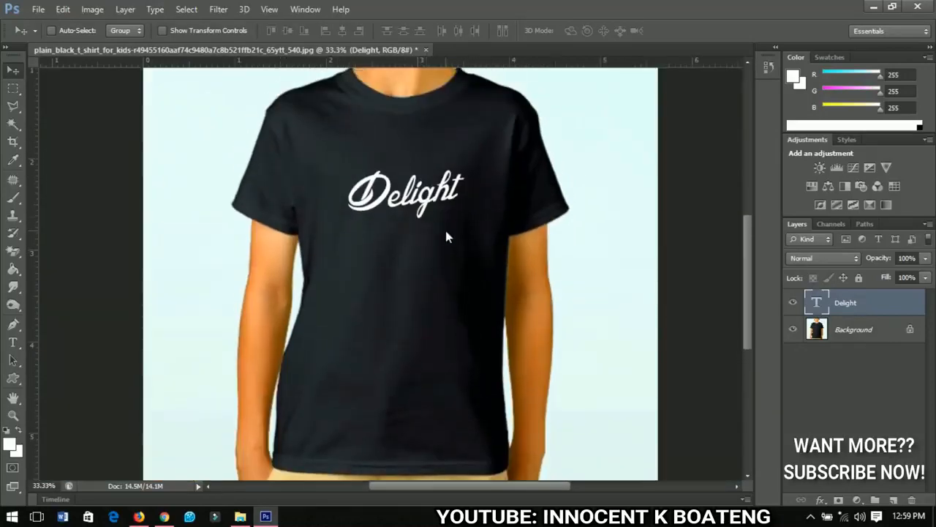
{"action": "scroll", "coordinate": [440, 203], "scroll_direction": "up", "scroll_amount": 1}
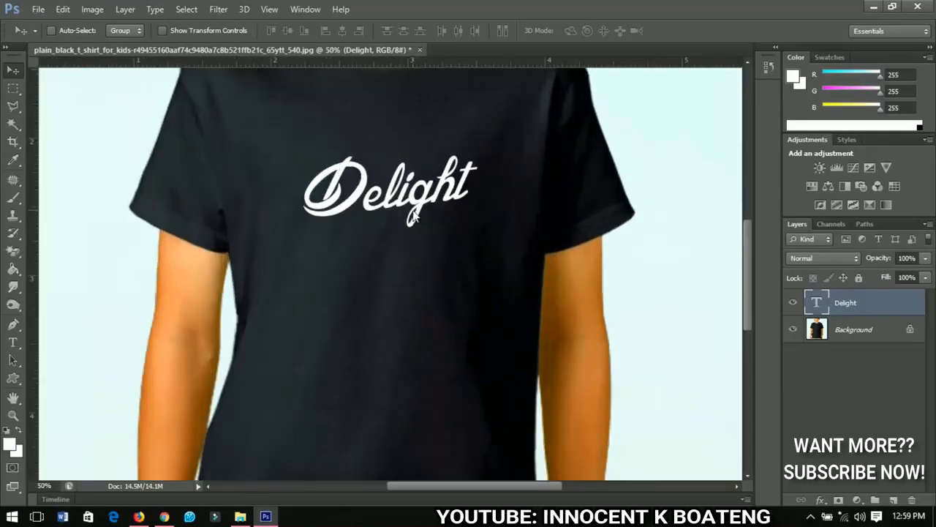
{"action": "scroll", "coordinate": [399, 212], "scroll_direction": "left", "scroll_amount": 1}
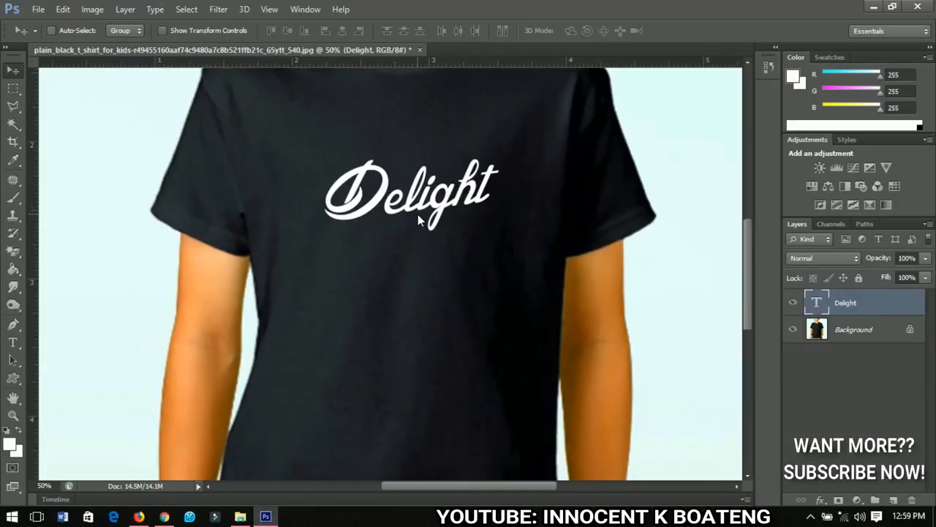
Step: Duplicate the "Delight" text directly below the original and change the copy's wording to "yourself"
{"action": "left_click_drag", "start_coordinate": [420, 220], "coordinate": [426, 260]}
{"action": "key", "text": "t"}
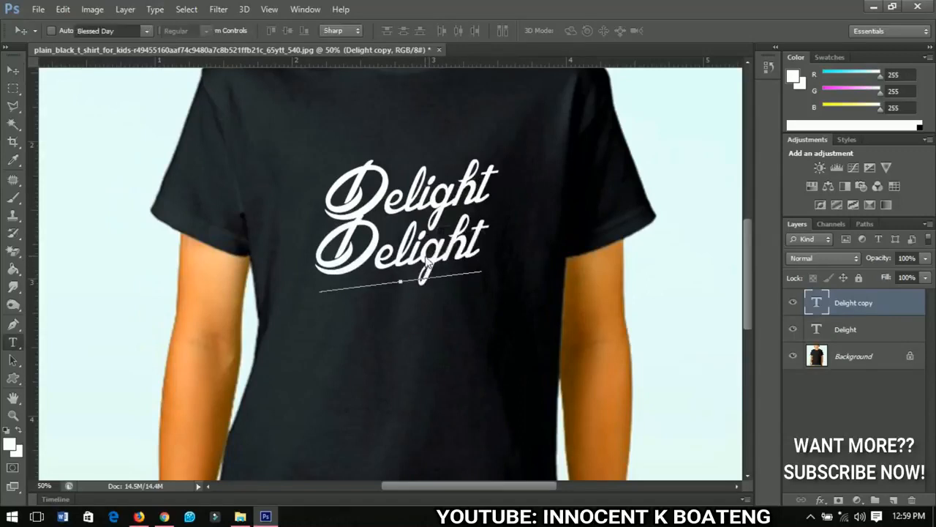
{"action": "double_click", "coordinate": [427, 261]}
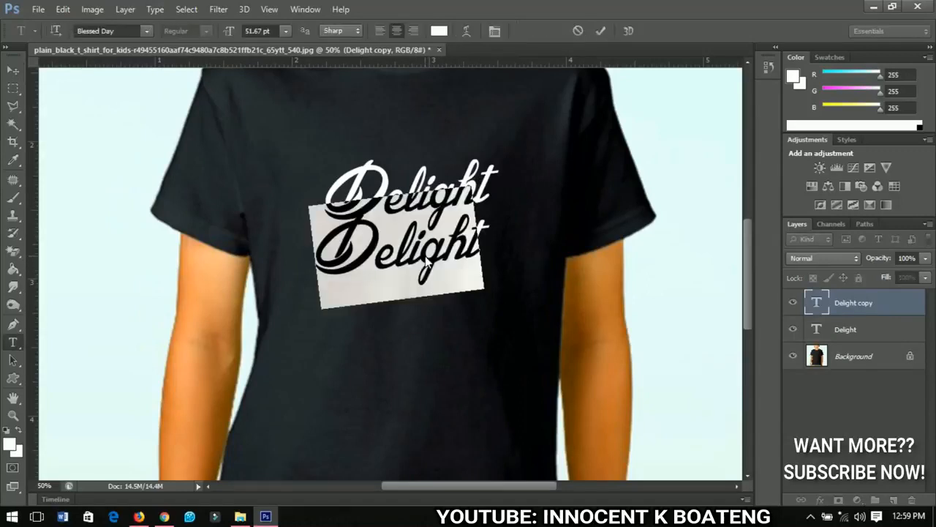
{"action": "type", "text": "yourself"}
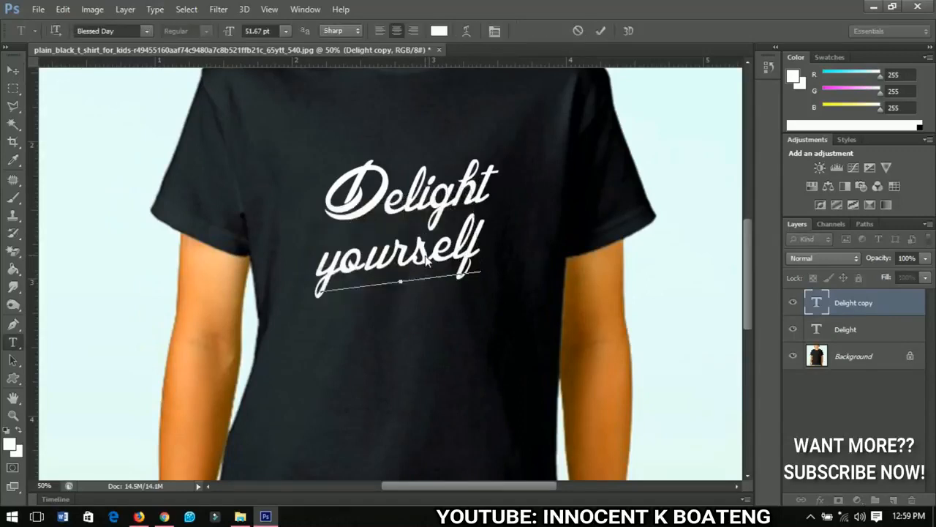
{"action": "left_click", "coordinate": [13, 69]}
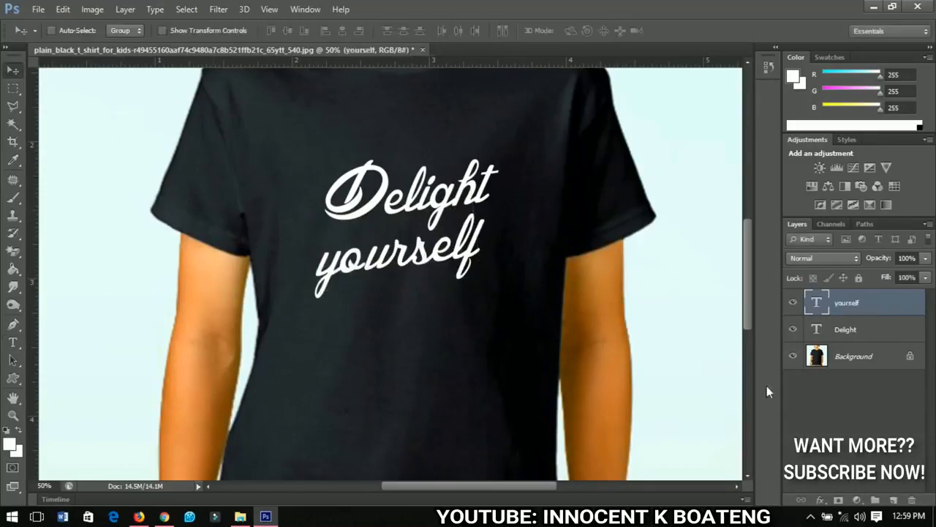
Step: Scale the "yourself" text down to about 28 pt and position it closely beneath the start of "Delight"
{"action": "key", "text": "ctrl+t"}
{"action": "left_click_drag", "start_coordinate": [497, 310], "coordinate": [428, 264]}
{"action": "key", "text": "Return"}
{"action": "key", "text": "ctrl+t"}
{"action": "key", "text": "Return"}
{"action": "key", "text": "Right"}
{"action": "key", "text": "Right"}
{"action": "key", "text": "Right"}
{"action": "key", "text": "Right"}
{"action": "key", "text": "Right"}
{"action": "key", "text": "Right"}
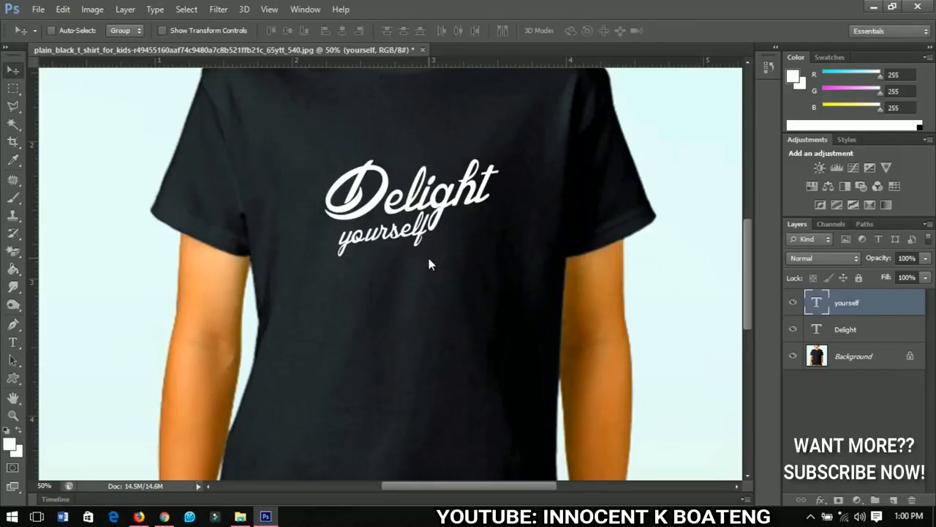
{"action": "key", "text": "Up"}
{"action": "key", "text": "Up"}
Step: Duplicate the "yourself" text, place the copy to its right along the same slant, and change its wording to "in the"
{"action": "key", "text": "ctrl+j"}
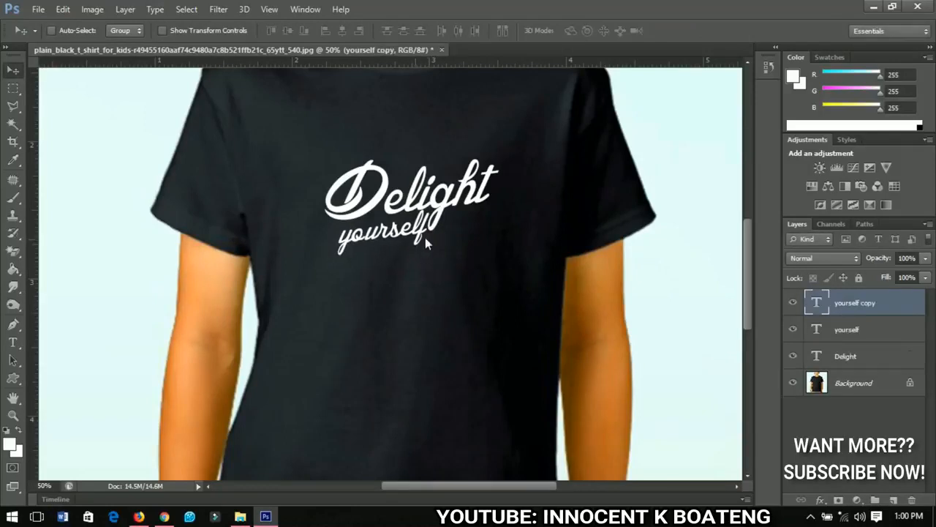
{"action": "left_click_drag", "start_coordinate": [425, 237], "coordinate": [513, 228]}
{"action": "key", "text": "t"}
{"action": "left_click", "coordinate": [487, 222]}
{"action": "double_click", "coordinate": [487, 221]}
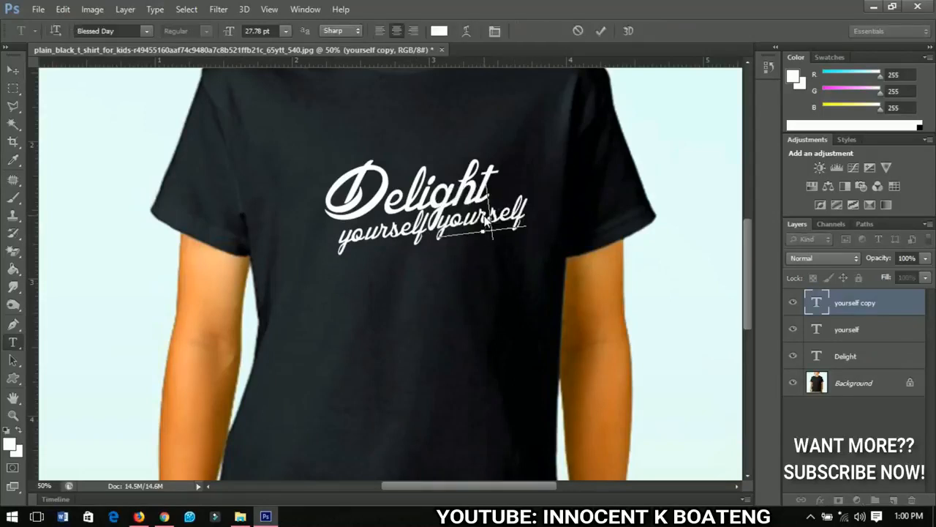
{"action": "type", "text": "in the"}
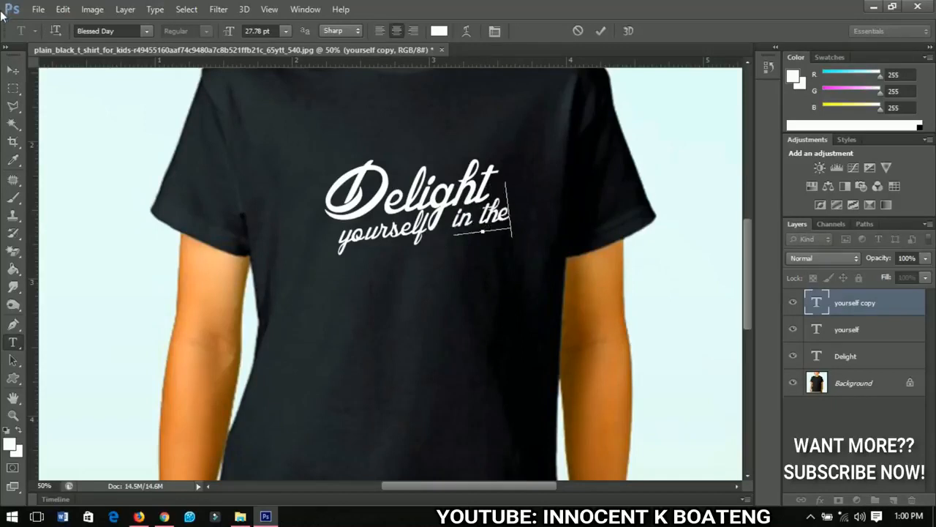
{"action": "left_click", "coordinate": [13, 69]}
Step: Nudge the "in the" text left so it sits closer to "yourself" beneath the end of "Delight"
{"action": "key", "text": "Left"}
{"action": "key", "text": "Left"}
{"action": "key", "text": "Left"}
{"action": "key", "text": "Left"}
{"action": "key", "text": "Left"}
{"action": "key", "text": "Left"}
{"action": "key", "text": "Left"}
{"action": "key", "text": "Left"}
{"action": "key", "text": "Left"}
{"action": "key", "text": "Left"}
{"action": "key", "text": "Left"}
{"action": "key", "text": "Left"}
{"action": "key", "text": "Left"}
{"action": "key", "text": "Left"}
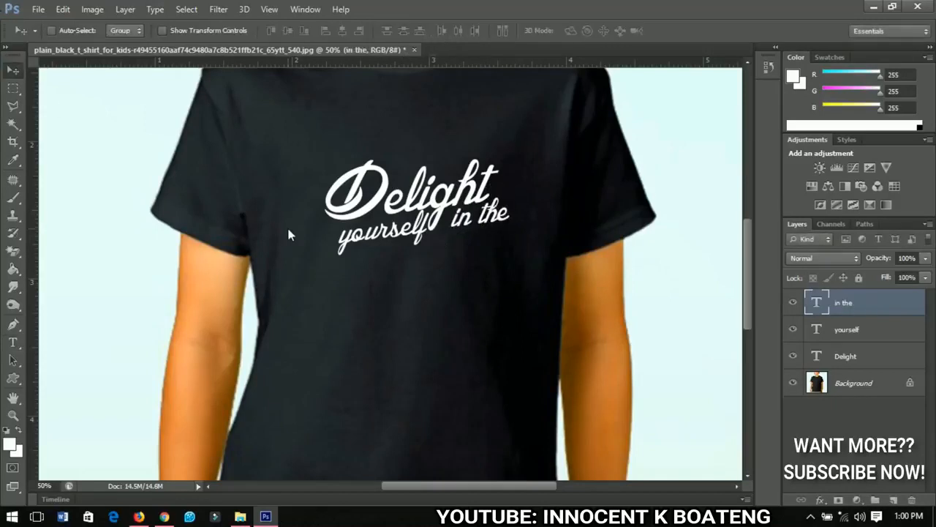
{"action": "key", "text": "Left"}
{"action": "key", "text": "Left"}
{"action": "key", "text": "Left"}
{"action": "key", "text": "Left"}
{"action": "key", "text": "Left"}
{"action": "key", "text": "Left"}
{"action": "key", "text": "Left"}
{"action": "key", "text": "Left"}
{"action": "key", "text": "Left"}
{"action": "key", "text": "Left"}
{"action": "key", "text": "Left"}
{"action": "key", "text": "Left"}
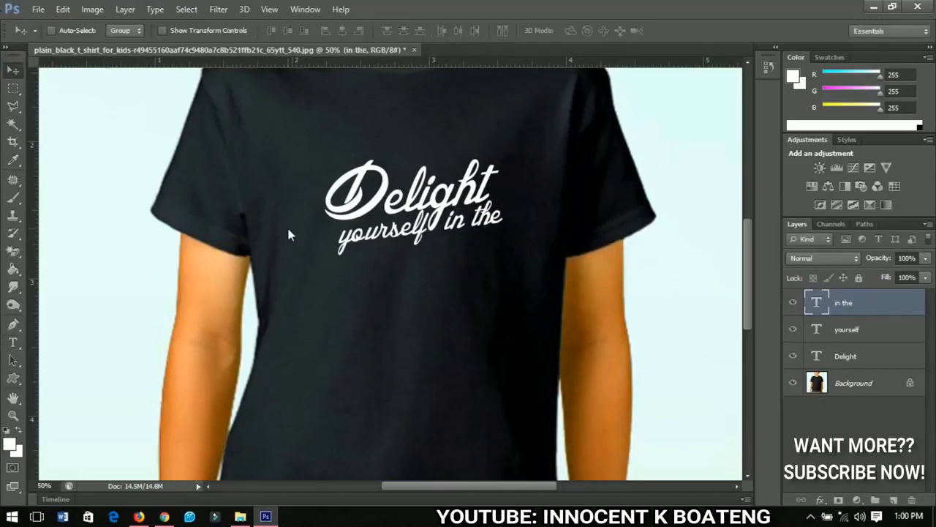
{"action": "key", "text": "Left"}
{"action": "key", "text": "Left"}
{"action": "key", "text": "Left"}
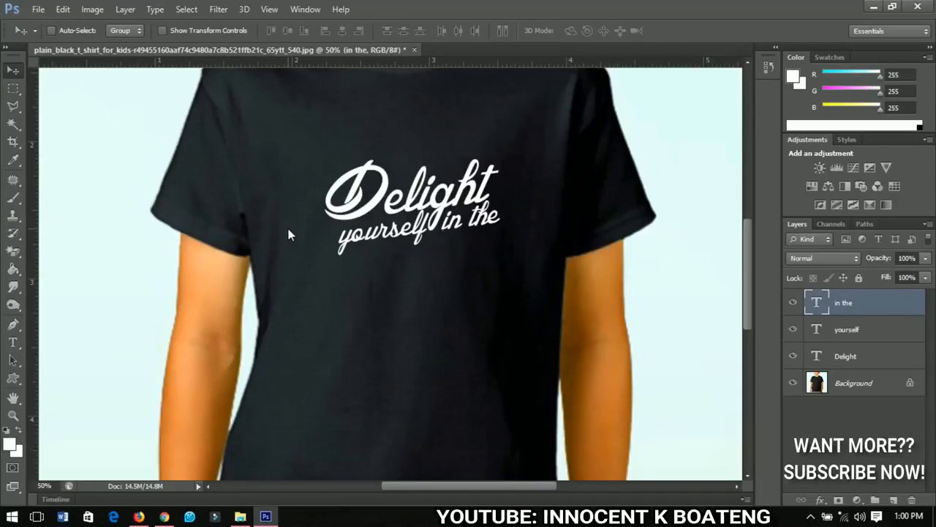
Step: Duplicate the "Delight" text, place the copy beneath "yourself in the", and change its wording to "Lord"
{"action": "scroll", "coordinate": [352, 233], "scroll_direction": "down", "scroll_amount": 1}
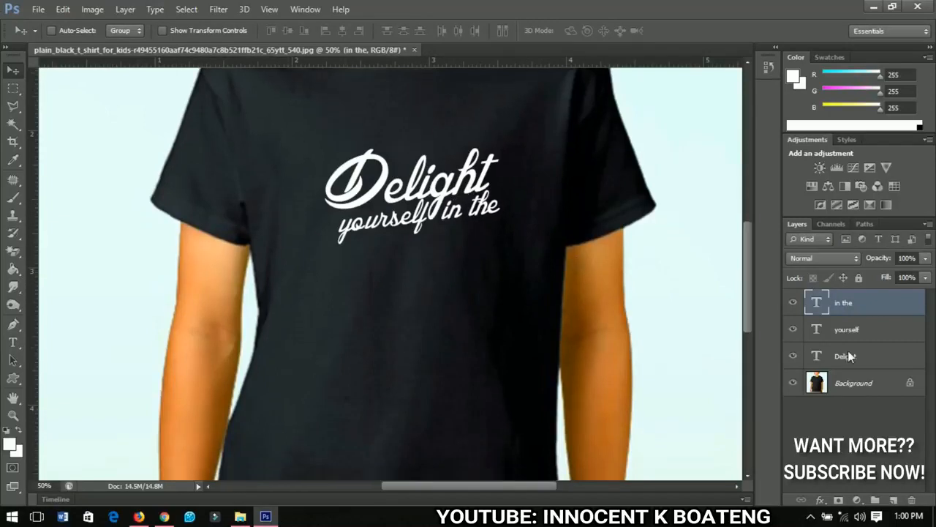
{"action": "left_click", "coordinate": [854, 358]}
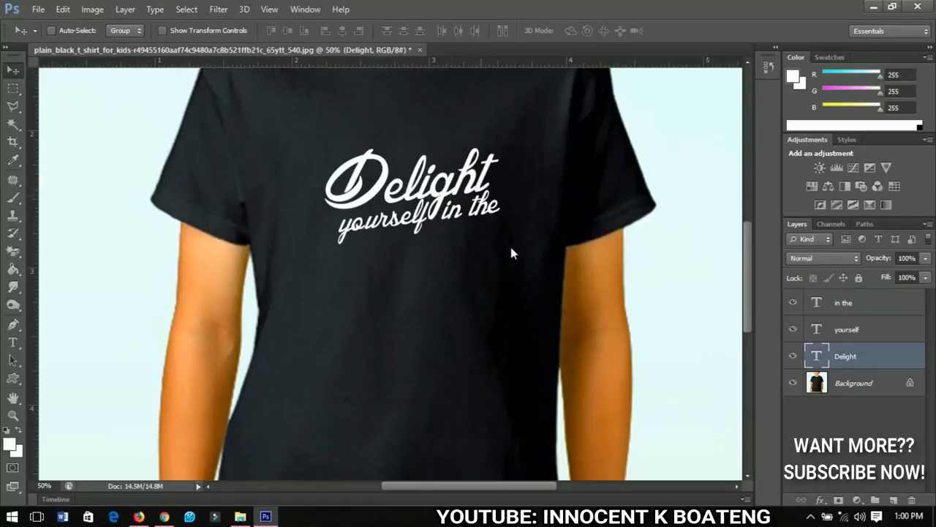
{"action": "key", "text": "ctrl+j"}
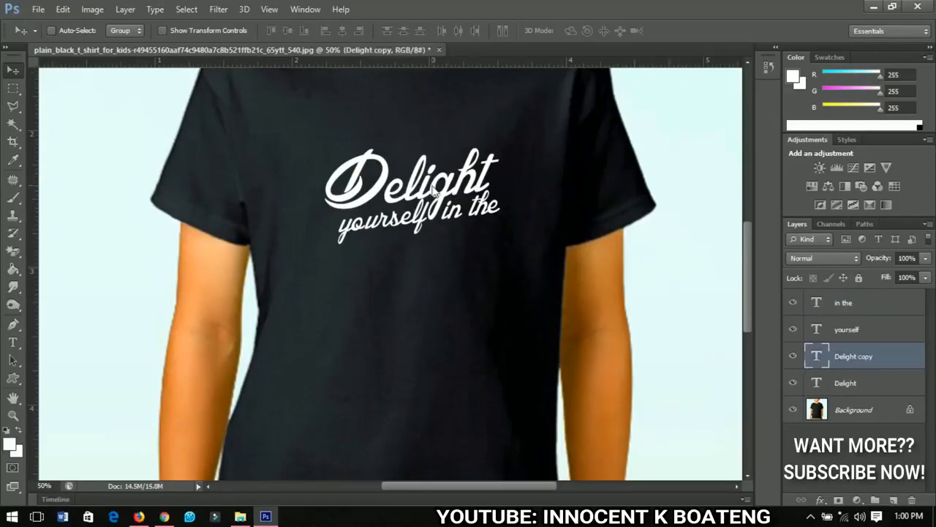
{"action": "left_click_drag", "start_coordinate": [433, 191], "coordinate": [440, 268]}
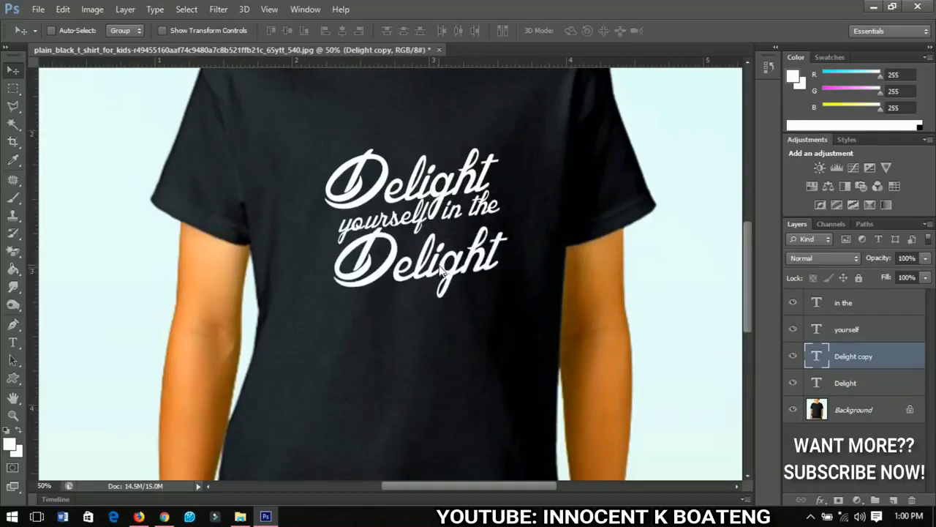
{"action": "double_click", "coordinate": [441, 270]}
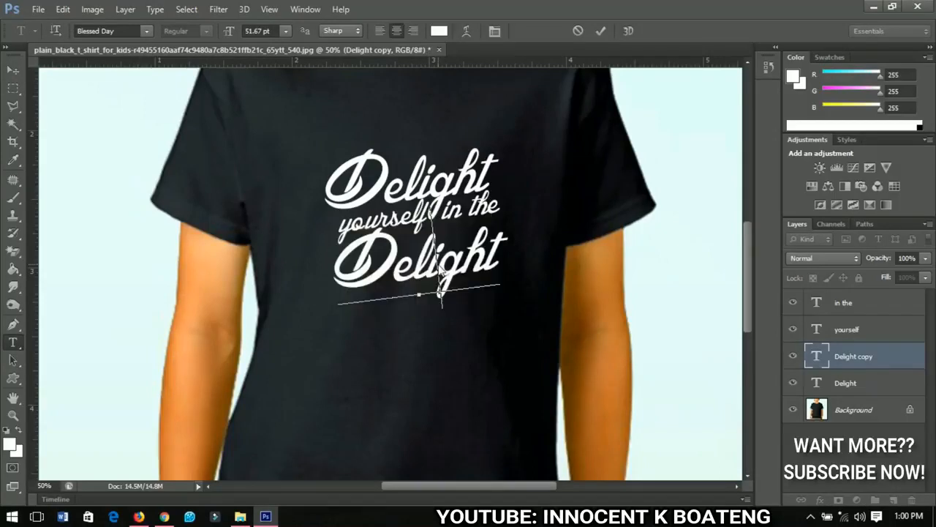
{"action": "type", "text": "Lord"}
{"action": "left_click", "coordinate": [13, 71]}
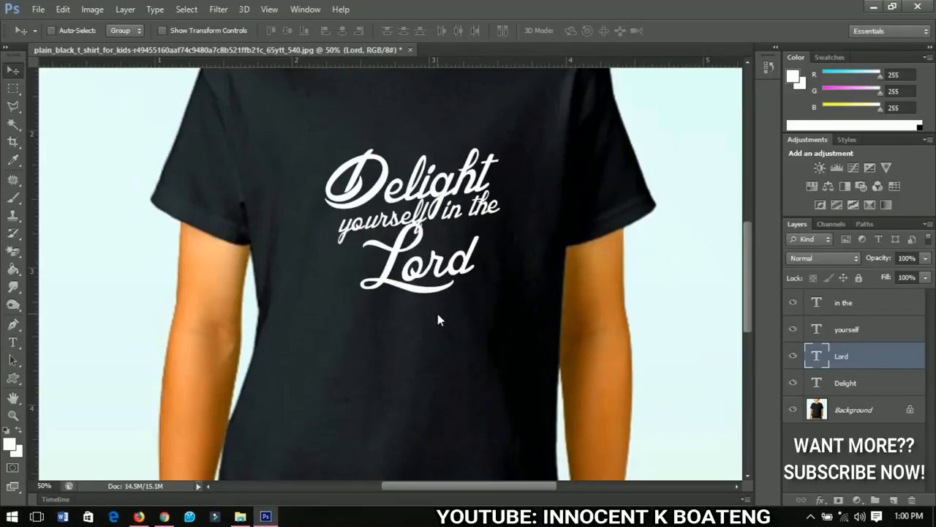
Step: Duplicate the "yourself" text and place the copy just beneath "Lord"
{"action": "scroll", "coordinate": [438, 311], "scroll_direction": "down", "scroll_amount": 2}
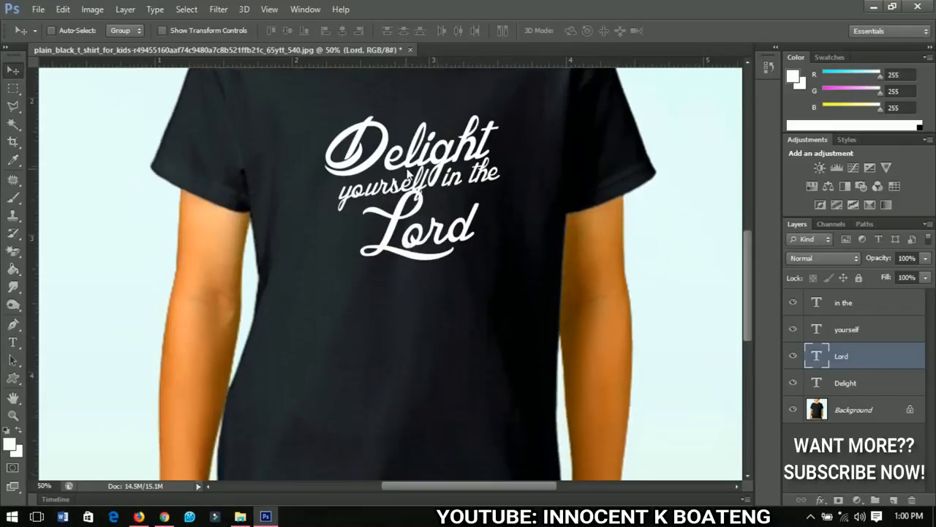
{"action": "right_click", "coordinate": [402, 189]}
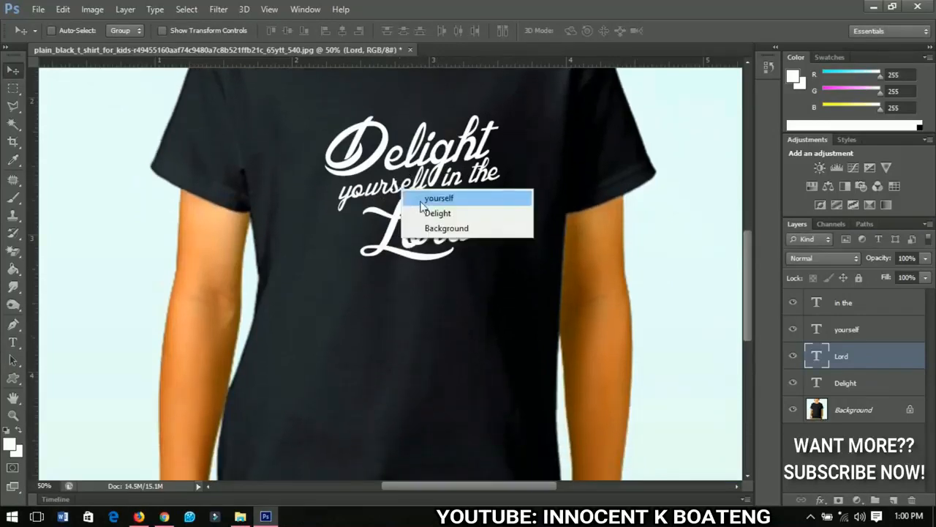
{"action": "left_click", "coordinate": [422, 201]}
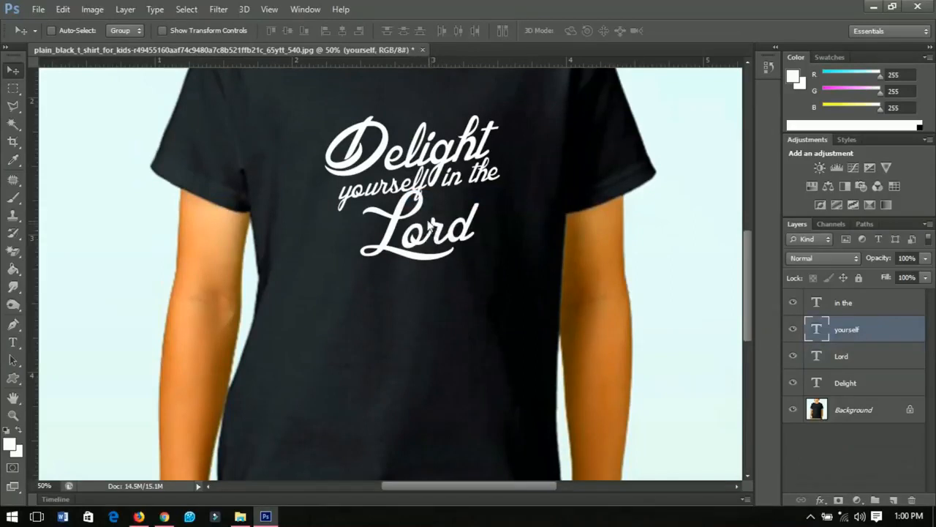
{"action": "left_click_drag", "start_coordinate": [416, 191], "coordinate": [407, 290]}
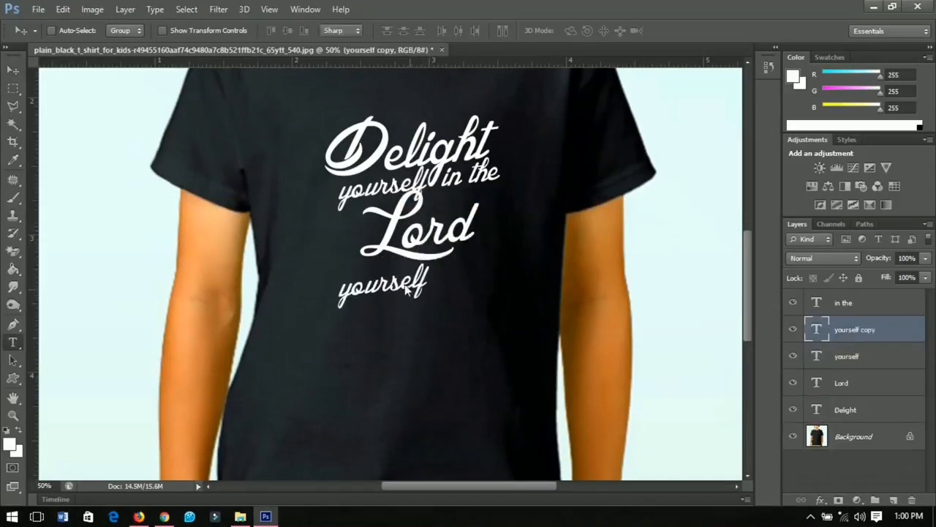
Step: Change the wording of the "yourself" copy beneath "Lord" to "and He'll give you"
{"action": "key", "text": "t"}
{"action": "double_click", "coordinate": [406, 289]}
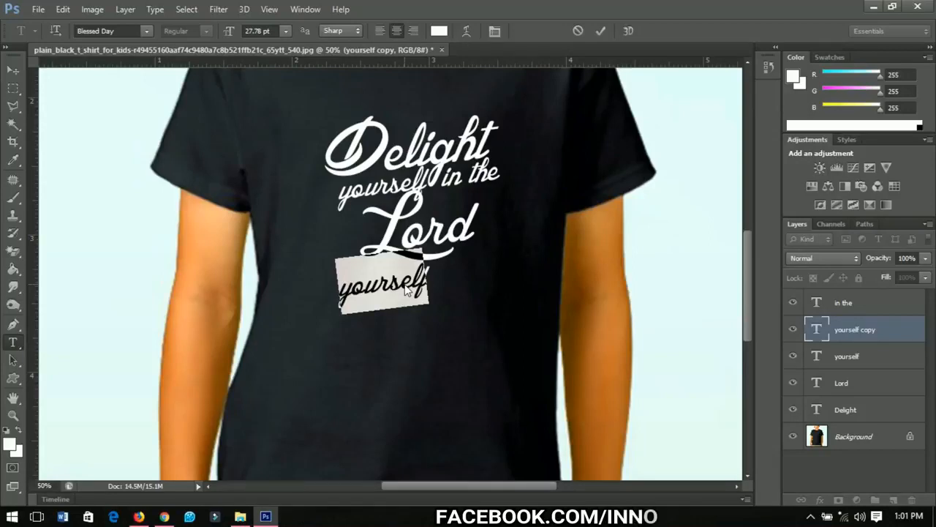
{"action": "type", "text": "and He'l"}
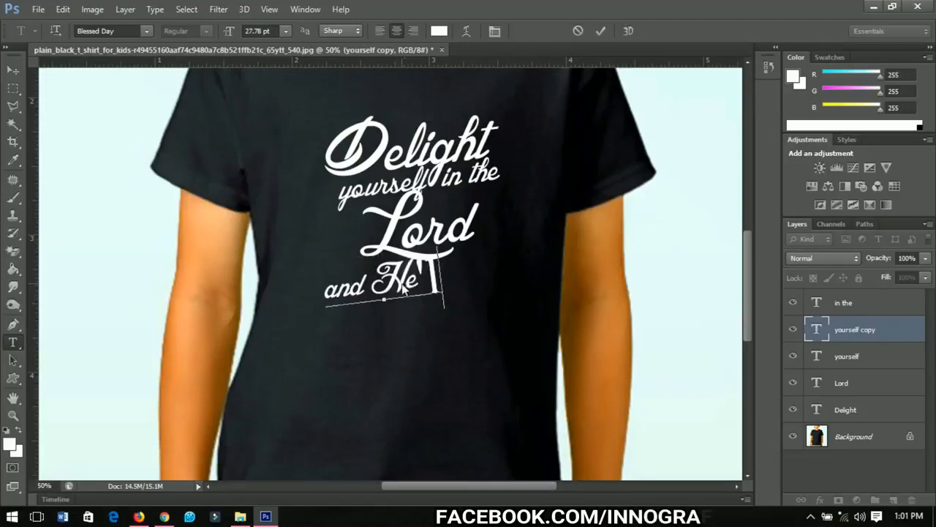
{"action": "key", "text": "ctrl+a"}
{"action": "left_click", "coordinate": [438, 285]}
{"action": "type", "text": "l"}
{"action": "key", "text": "ctrl+a"}
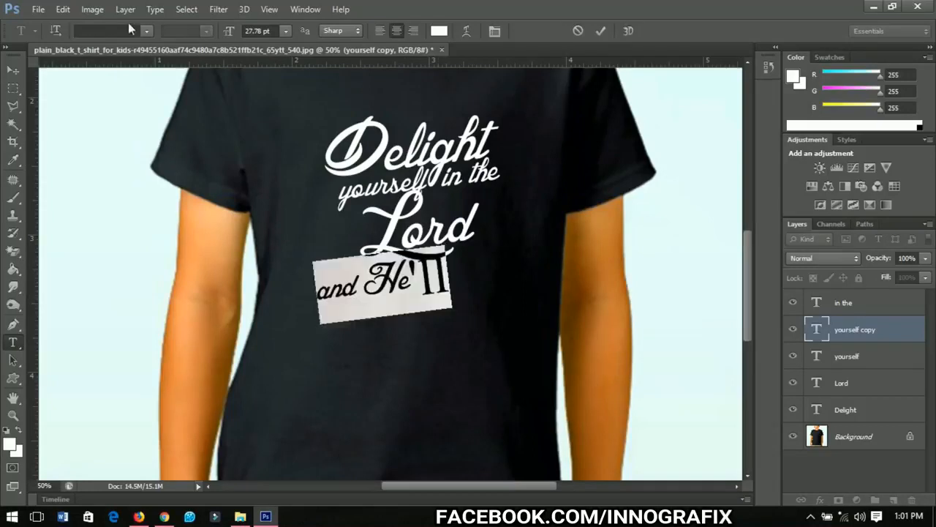
{"action": "left_click", "coordinate": [128, 30]}
{"action": "left_click", "coordinate": [448, 282]}
{"action": "type", "text": "give you"}
{"action": "left_click", "coordinate": [13, 70]}
Step: Scale the "and He'll give you" line down so it fits within the width of the lettering
{"action": "key", "text": "ctrl+t"}
{"action": "left_click_drag", "start_coordinate": [522, 326], "coordinate": [456, 335]}
{"action": "key", "text": "Return"}
Step: Add a copy of the "and He'll give you" line beneath it, reading "the desires of your"
{"action": "left_click", "coordinate": [13, 342]}
{"action": "left_click", "coordinate": [433, 304]}
{"action": "key", "text": "ctrl+a"}
{"action": "type", "text": "the desires of your"}
{"action": "left_click", "coordinate": [14, 71]}
Step: Duplicate the "Lord" text below "the desires of your" and change the copy's wording to "Heart"
{"action": "left_click", "coordinate": [433, 255], "text": "ctrl"}
{"action": "left_click_drag", "start_coordinate": [433, 254], "coordinate": [428, 373], "text": "alt"}
{"action": "left_click", "coordinate": [13, 342]}
{"action": "left_click", "coordinate": [415, 353]}
{"action": "key", "text": "ctrl+a"}
{"action": "type", "text": "Heart"}
{"action": "left_click", "coordinate": [13, 70]}
Step: Group all the text layers and move the group slightly down and left to centre it on the shirt
{"action": "scroll", "coordinate": [479, 322], "scroll_direction": "up", "scroll_amount": 1}
{"action": "scroll", "coordinate": [477, 317], "scroll_direction": "down", "scroll_amount": 1}
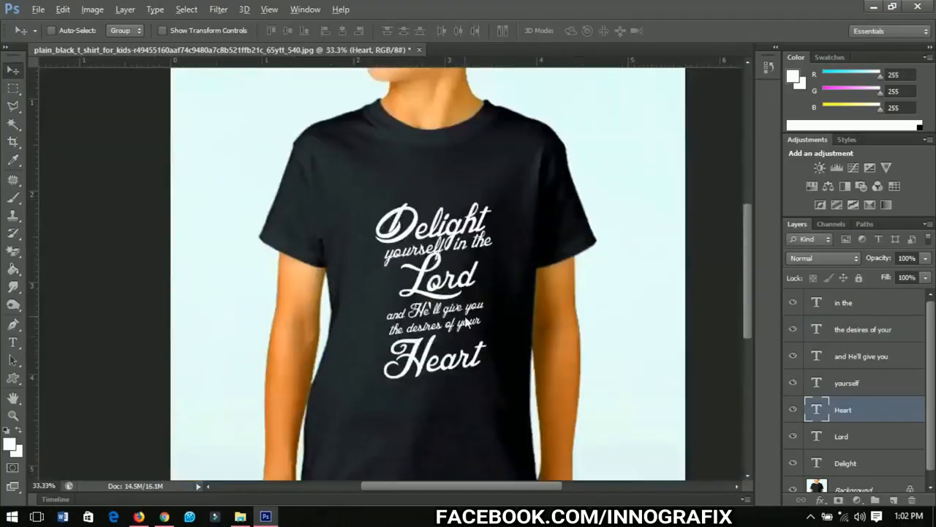
{"action": "scroll", "coordinate": [464, 325], "scroll_direction": "down", "scroll_amount": 1}
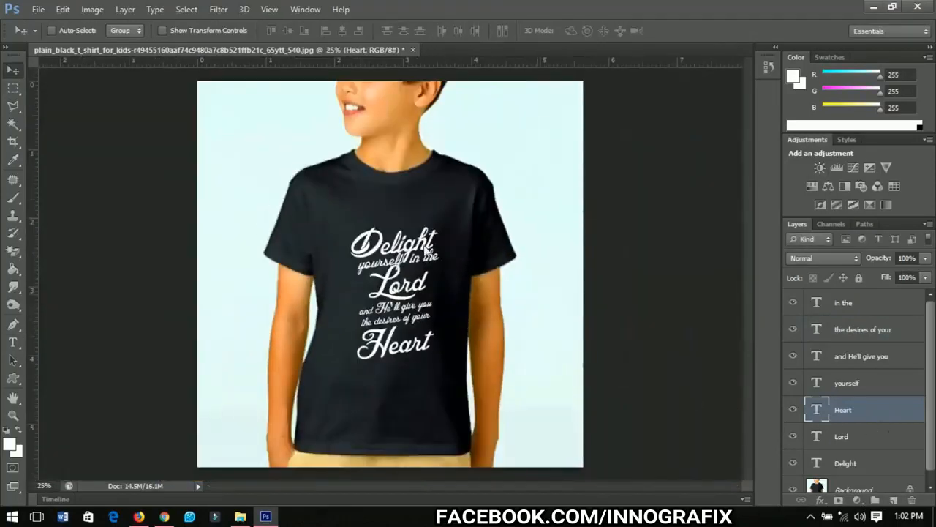
{"action": "left_click", "coordinate": [849, 462]}
{"action": "left_click", "coordinate": [851, 302], "text": "shift"}
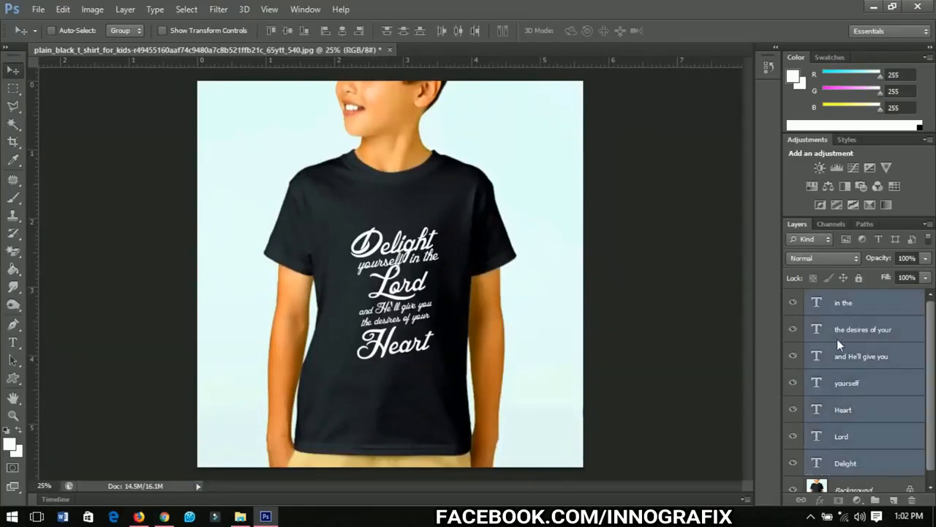
{"action": "key", "text": "ctrl+g"}
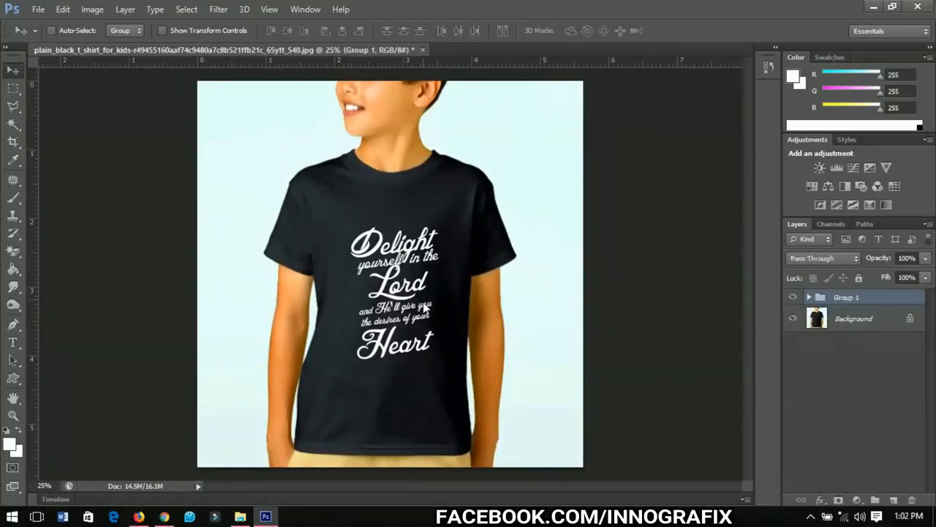
{"action": "left_click_drag", "start_coordinate": [424, 297], "coordinate": [419, 318]}
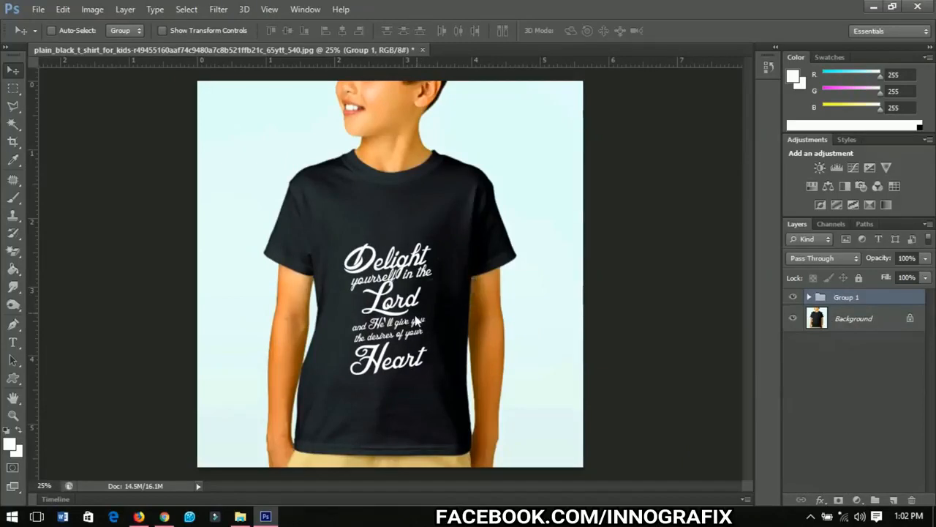
Step: Recolour the "Delight" text bright orange (#ff9600)
{"action": "scroll", "coordinate": [377, 351], "scroll_direction": "up", "scroll_amount": 1}
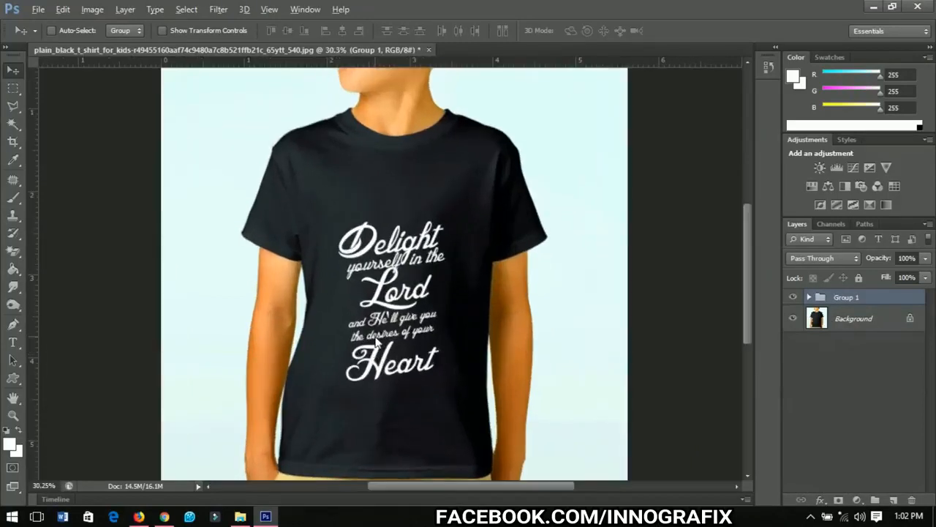
{"action": "scroll", "coordinate": [377, 340], "scroll_direction": "up", "scroll_amount": 2}
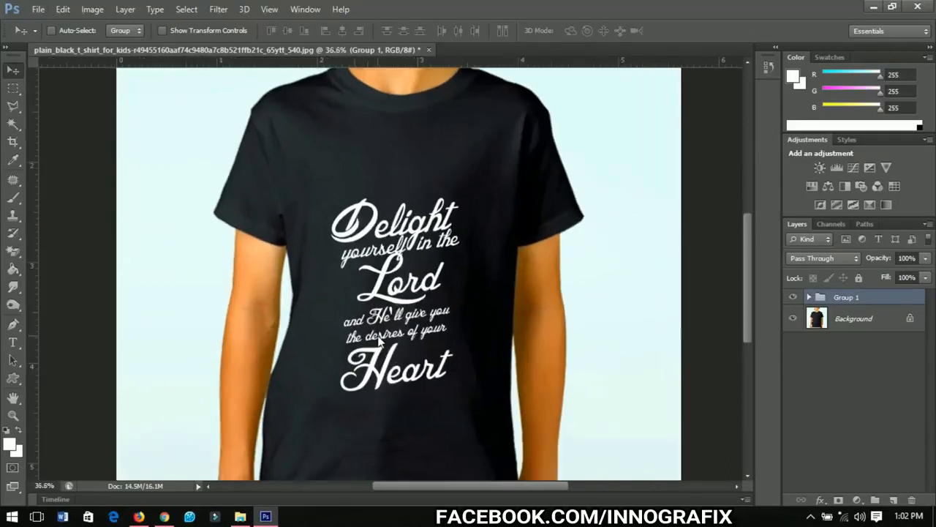
{"action": "right_click", "coordinate": [405, 208]}
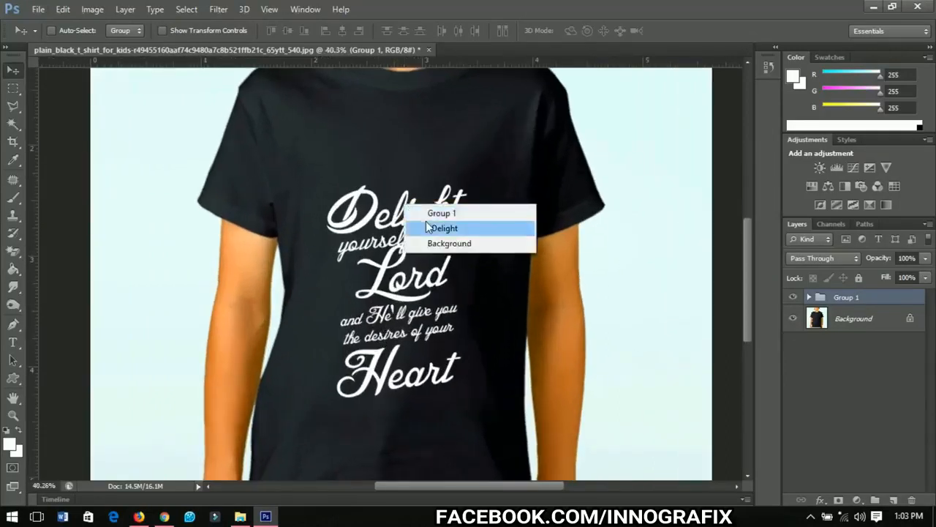
{"action": "left_click", "coordinate": [436, 231]}
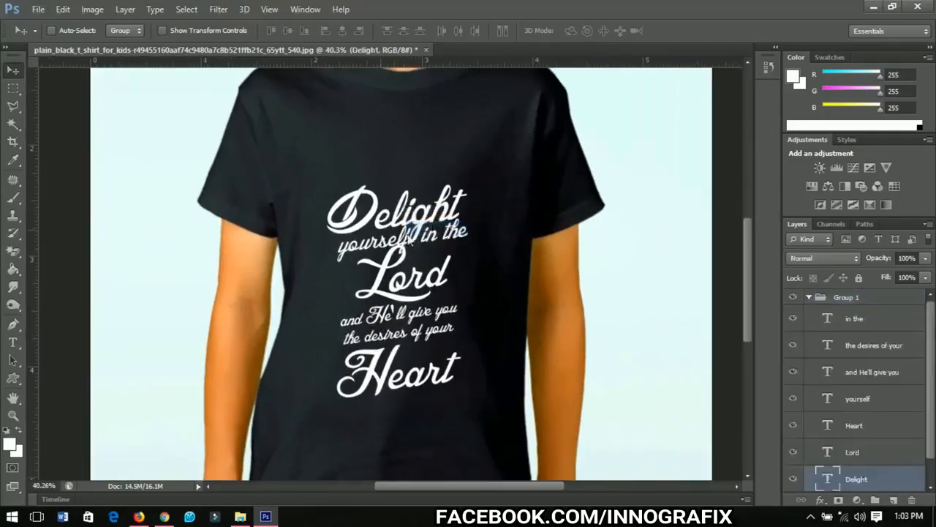
{"action": "key", "text": "t"}
{"action": "double_click", "coordinate": [391, 224]}
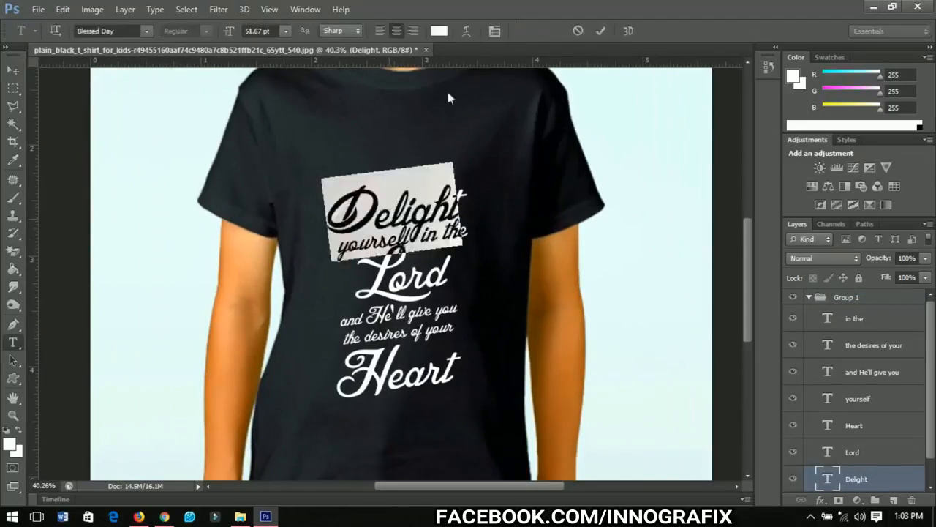
{"action": "left_click", "coordinate": [439, 30]}
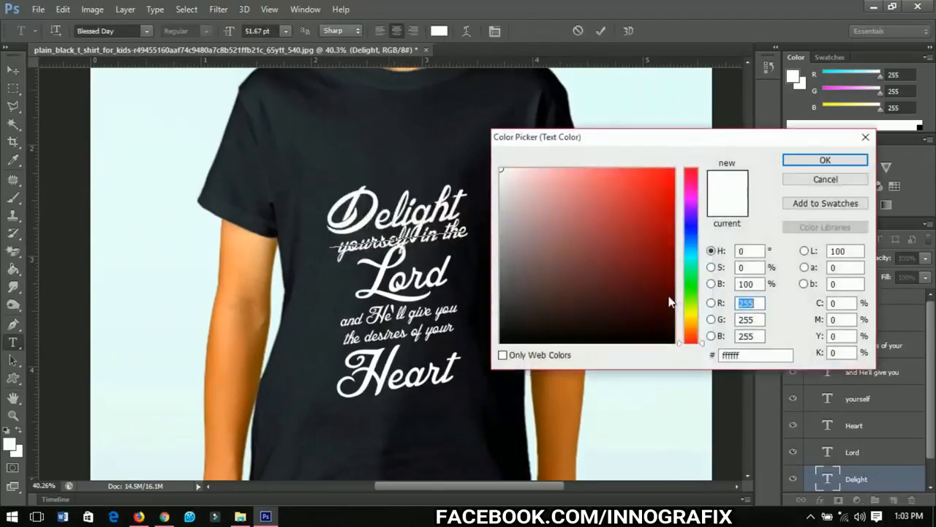
{"action": "left_click_drag", "start_coordinate": [690, 306], "coordinate": [690, 327]}
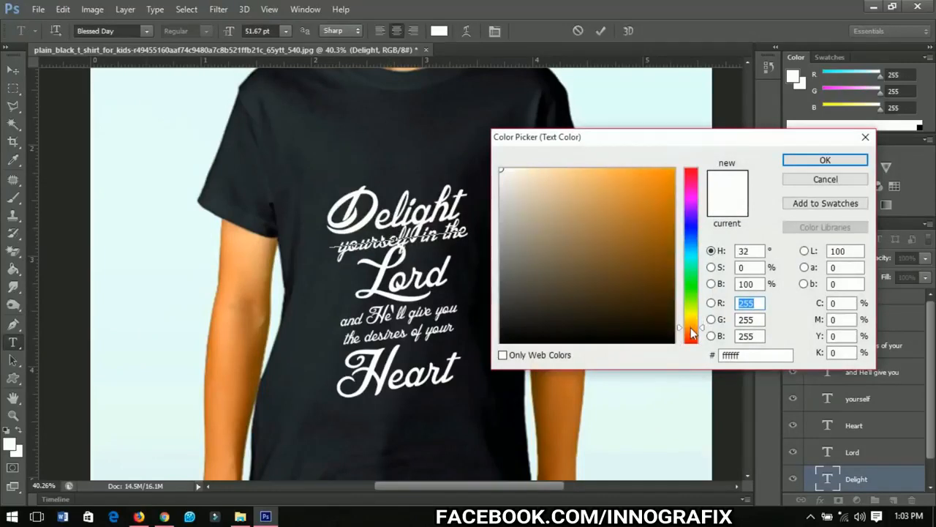
{"action": "left_click", "coordinate": [666, 216]}
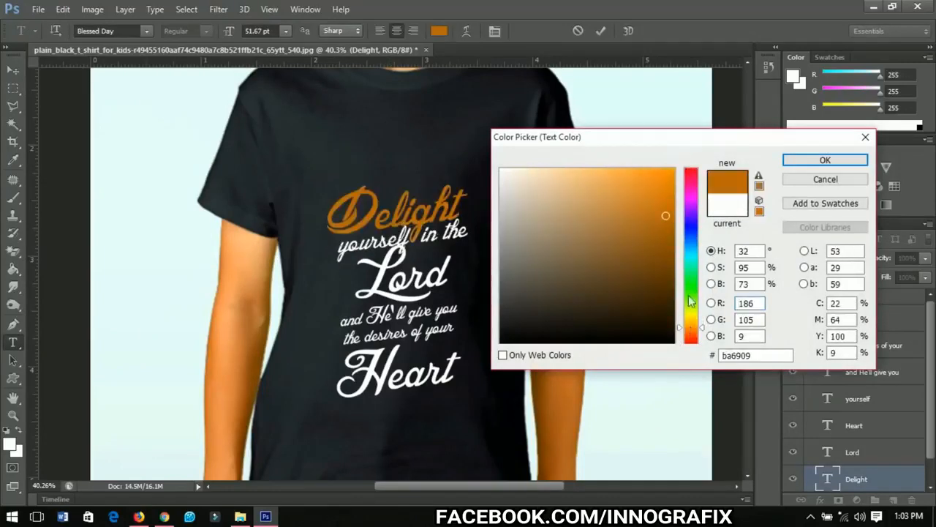
{"action": "left_click_drag", "start_coordinate": [701, 333], "coordinate": [701, 328]}
{"action": "left_click_drag", "start_coordinate": [659, 177], "coordinate": [685, 169]}
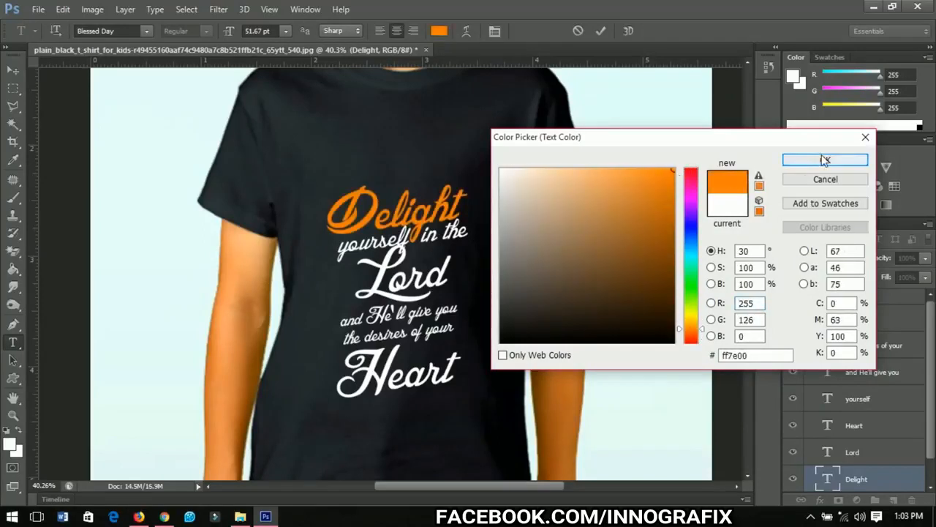
{"action": "left_click", "coordinate": [702, 331]}
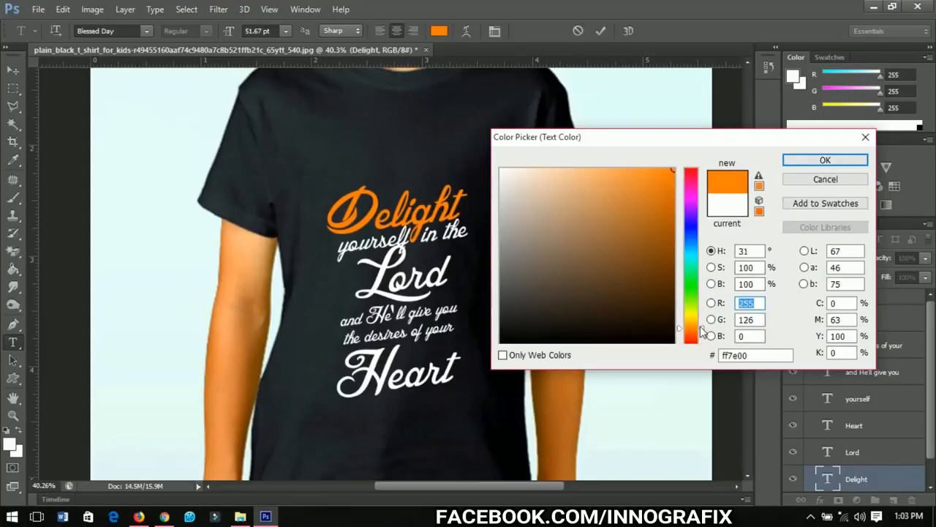
{"action": "left_click_drag", "start_coordinate": [701, 327], "coordinate": [701, 325]}
{"action": "left_click", "coordinate": [821, 158]}
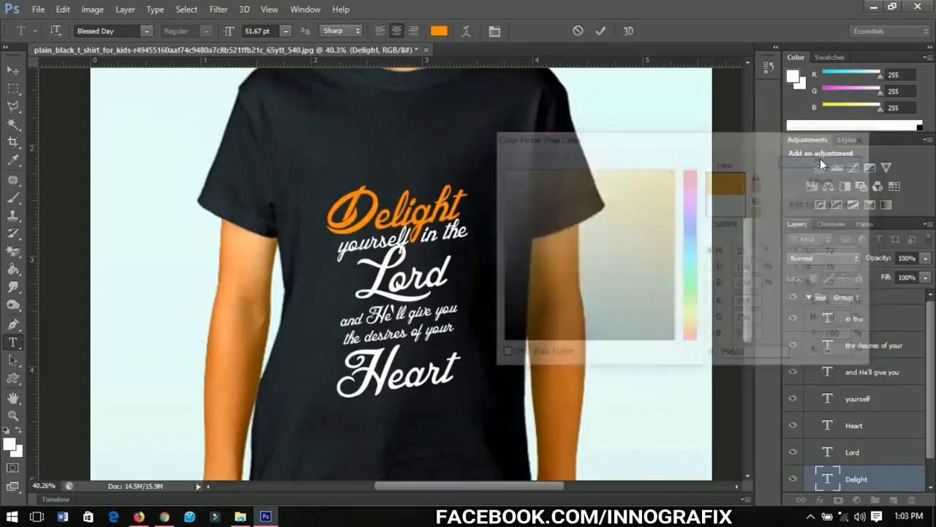
{"action": "left_click", "coordinate": [13, 70]}
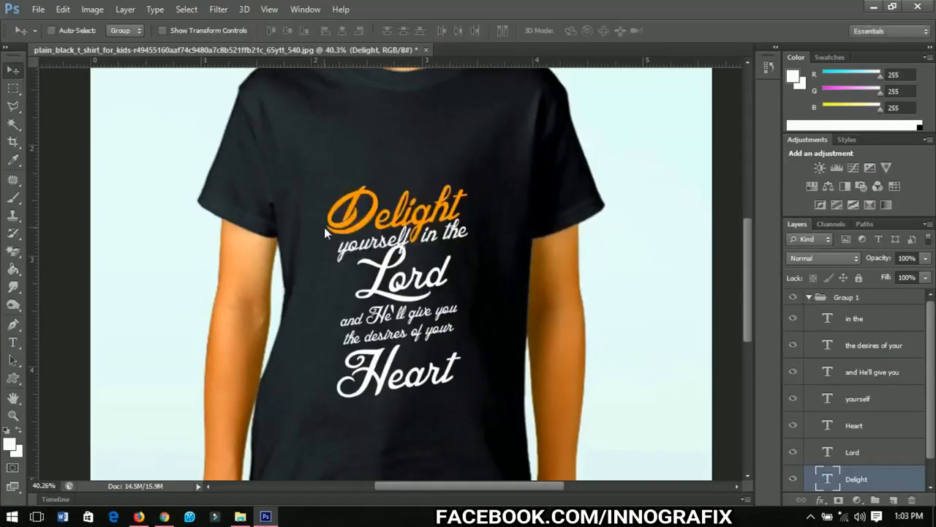
Step: Recolour the "Lord" text bright turquoise (#17fcd9)
{"action": "key", "text": "t"}
{"action": "left_click", "coordinate": [396, 280]}
{"action": "double_click", "coordinate": [399, 281]}
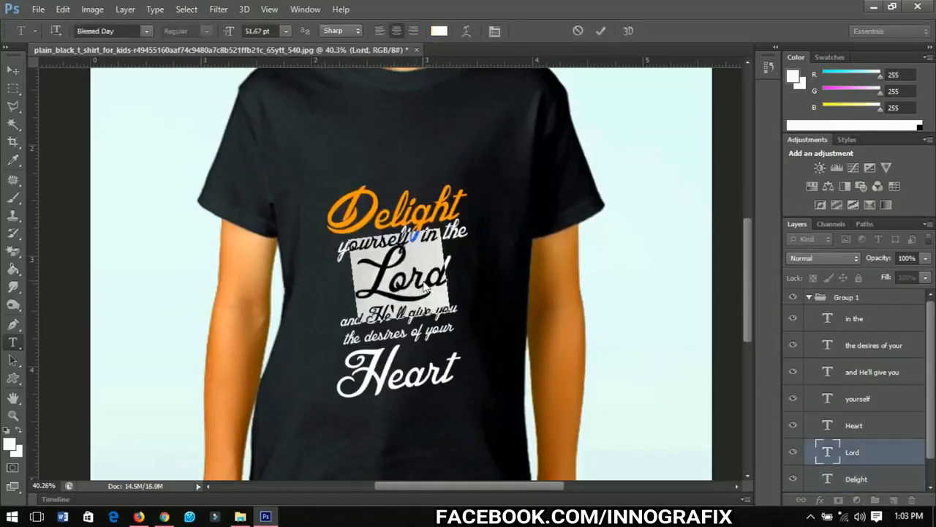
{"action": "left_click", "coordinate": [438, 34]}
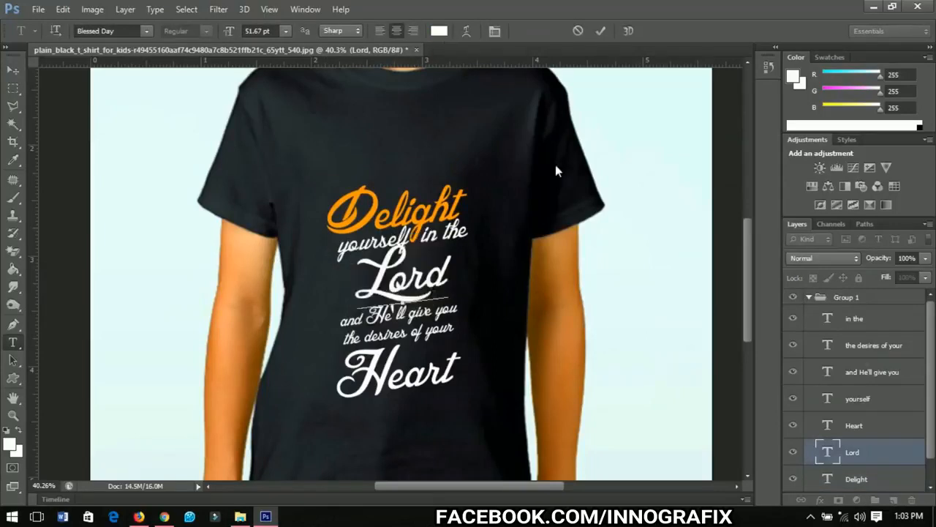
{"action": "left_click", "coordinate": [692, 261]}
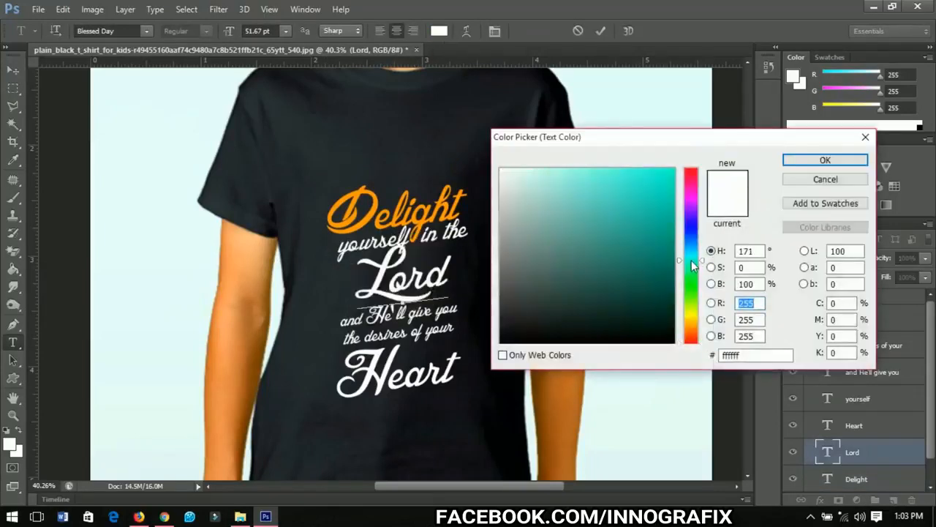
{"action": "left_click_drag", "start_coordinate": [664, 192], "coordinate": [692, 159]}
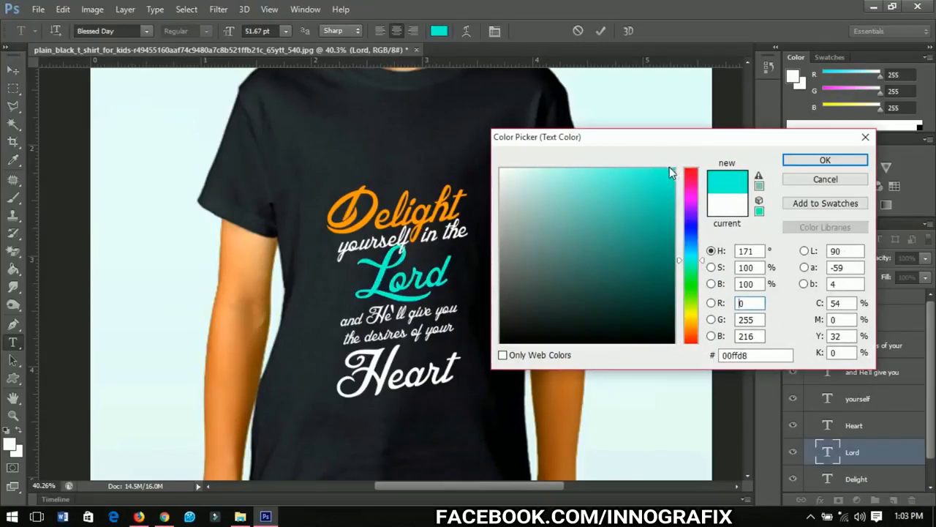
{"action": "left_click", "coordinate": [659, 170]}
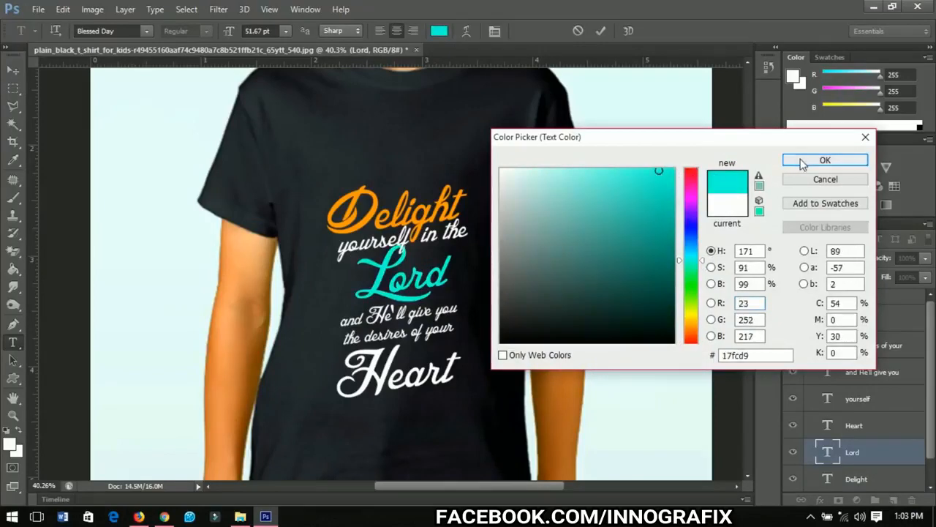
{"action": "left_click", "coordinate": [821, 160]}
{"action": "key", "text": "ctrl+Return"}
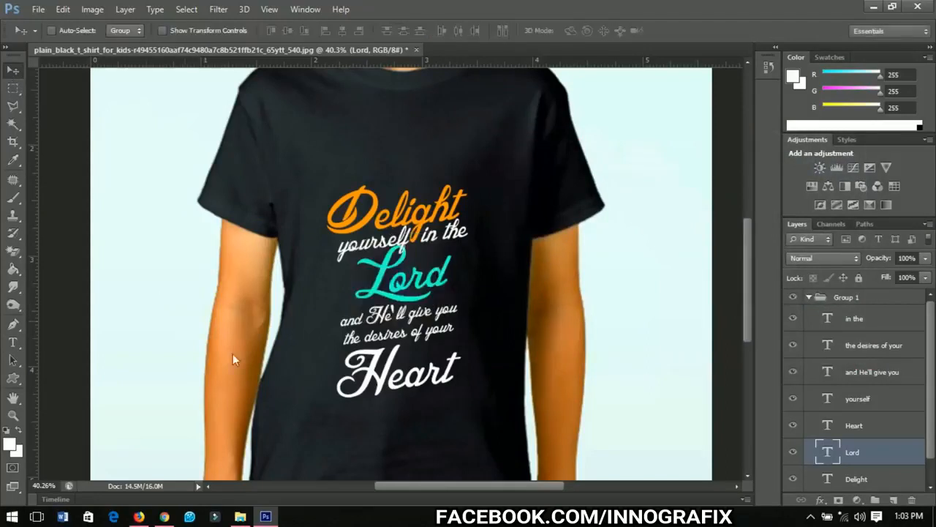
Step: Recolour the "Heart" text bright green (#00ff36)
{"action": "double_click", "coordinate": [414, 387]}
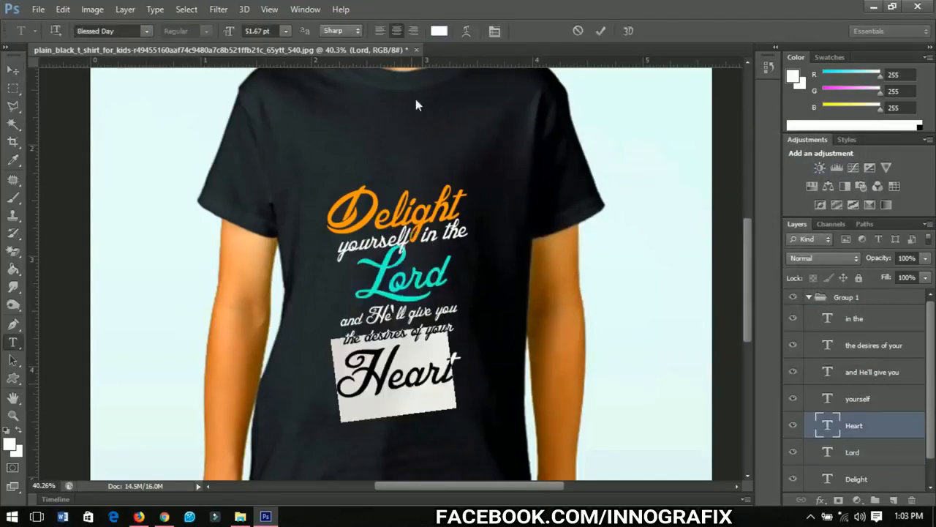
{"action": "left_click", "coordinate": [446, 31]}
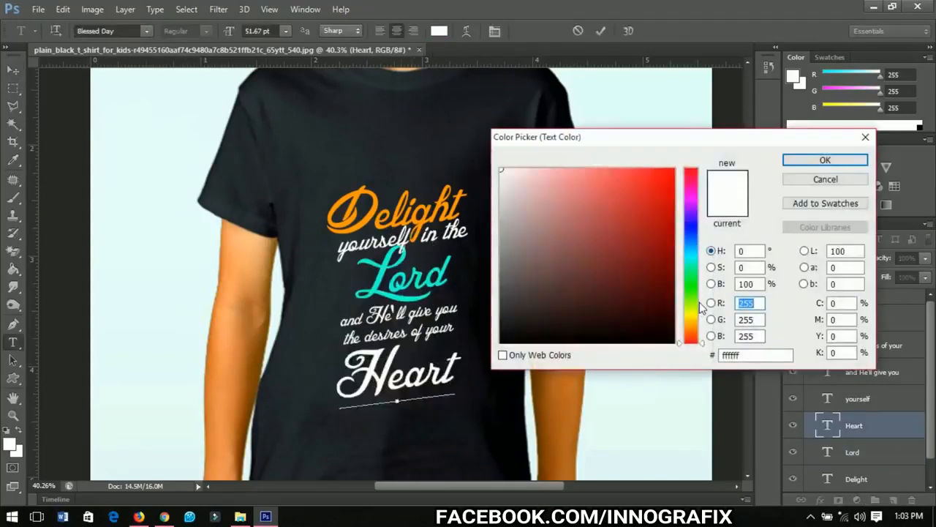
{"action": "left_click", "coordinate": [691, 270]}
{"action": "left_click_drag", "start_coordinate": [691, 275], "coordinate": [694, 284]}
{"action": "left_click", "coordinate": [652, 194]}
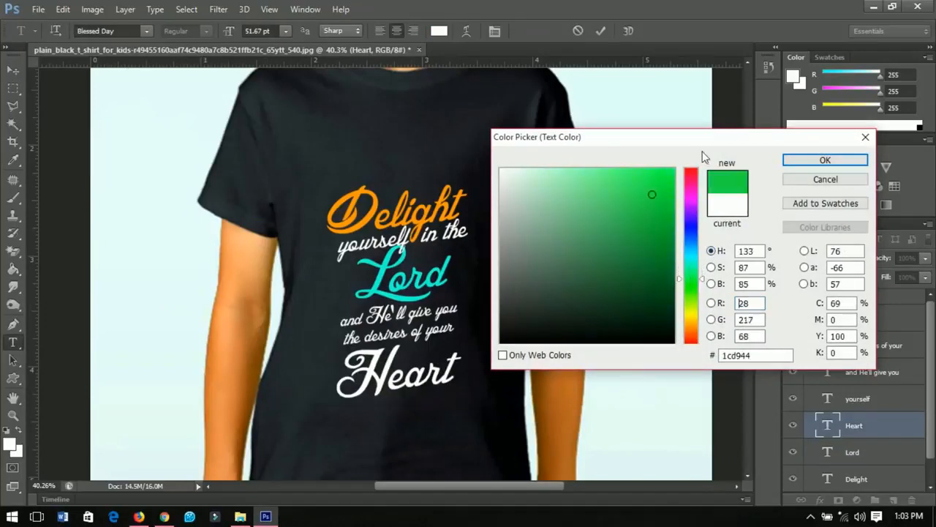
{"action": "left_click_drag", "start_coordinate": [668, 189], "coordinate": [679, 169]}
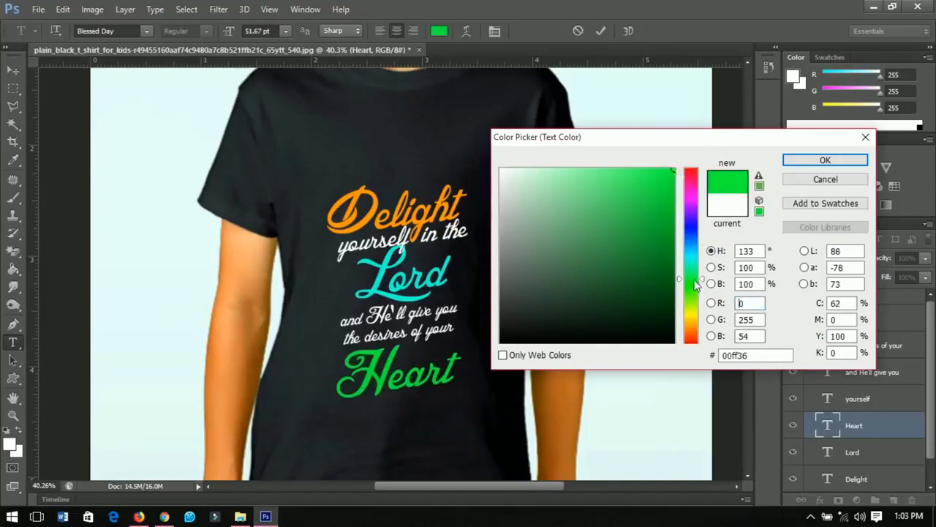
{"action": "left_click", "coordinate": [825, 159]}
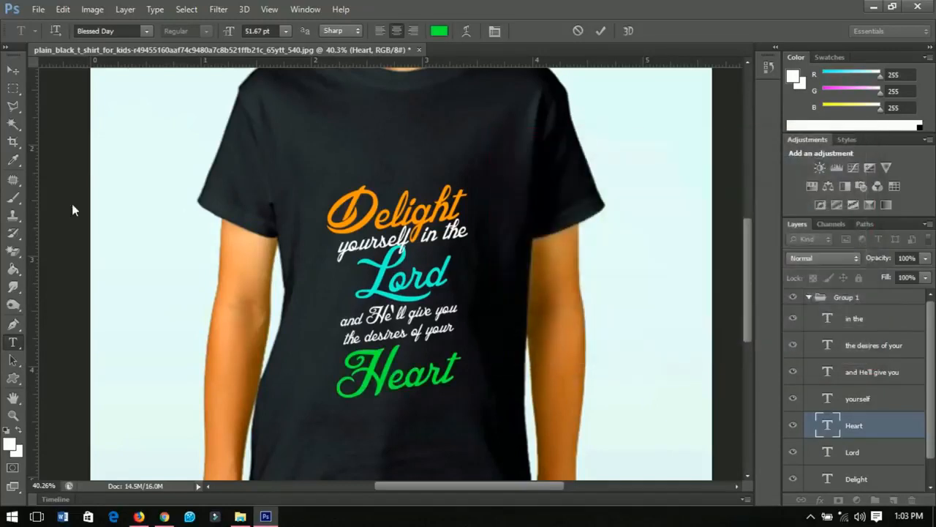
{"action": "left_click", "coordinate": [12, 71]}
Step: Draw a solid heart custom shape, about 34 by 40 px, at the upper-left tip of the "L" in "Lord"
{"action": "key", "text": "ctrl+minus"}
{"action": "key", "text": "ctrl+minus"}
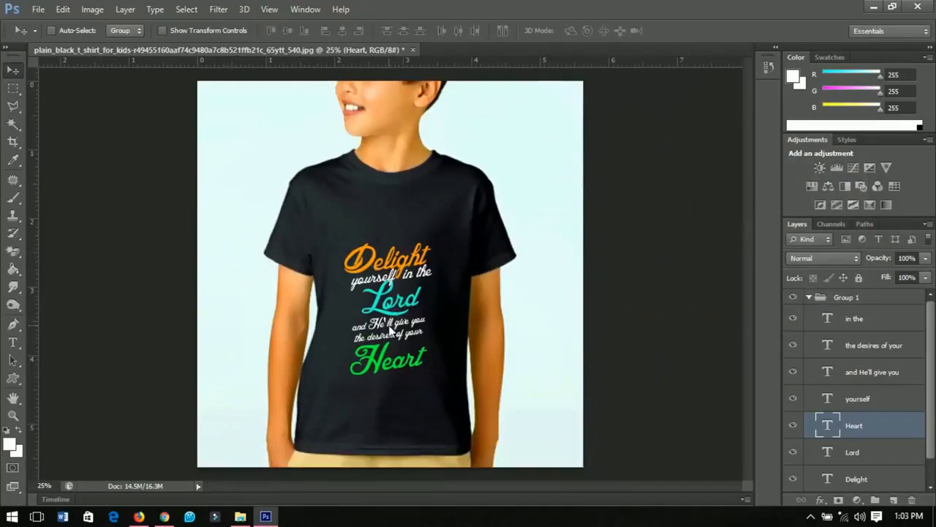
{"action": "scroll", "coordinate": [390, 331], "scroll_direction": "down", "scroll_amount": 1}
{"action": "scroll", "coordinate": [380, 329], "scroll_direction": "up", "scroll_amount": 2}
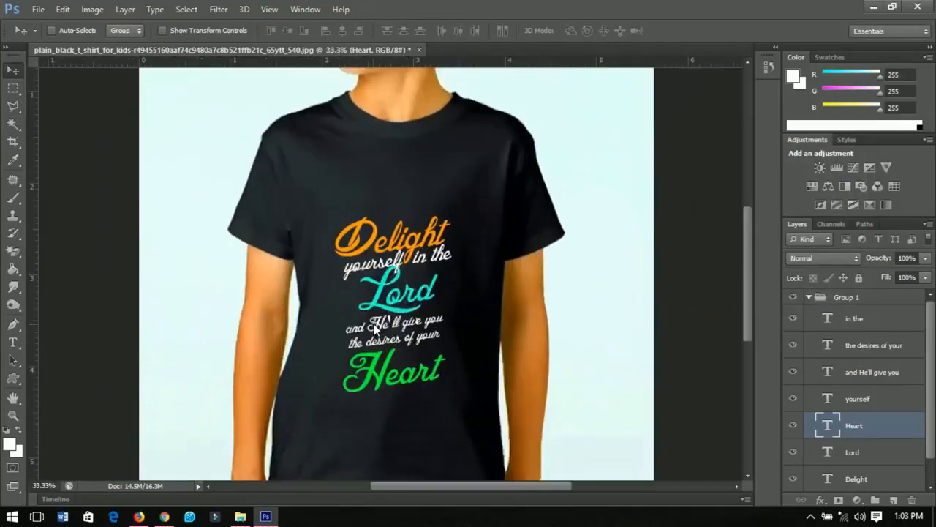
{"action": "scroll", "coordinate": [374, 333], "scroll_direction": "up", "scroll_amount": 1}
{"action": "scroll", "coordinate": [368, 264], "scroll_direction": "up", "scroll_amount": 1}
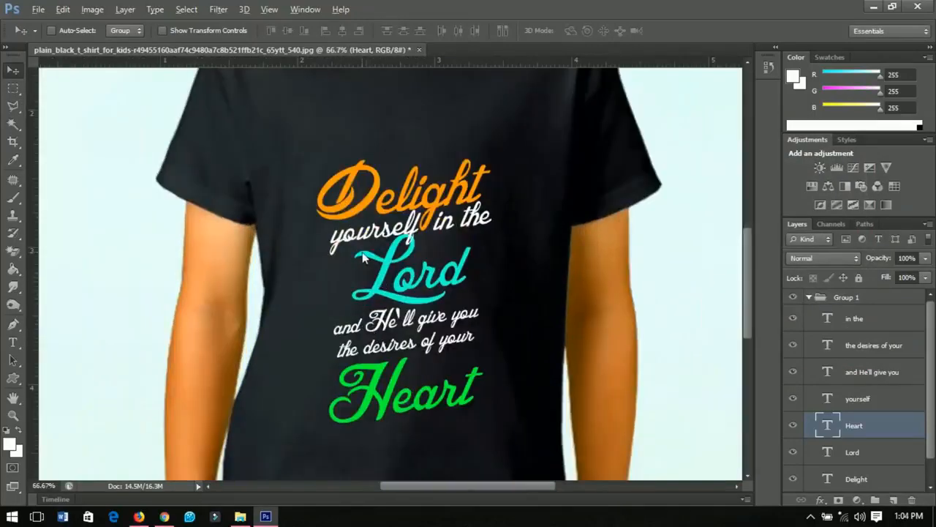
{"action": "left_click_drag", "start_coordinate": [13, 378], "coordinate": [67, 375]}
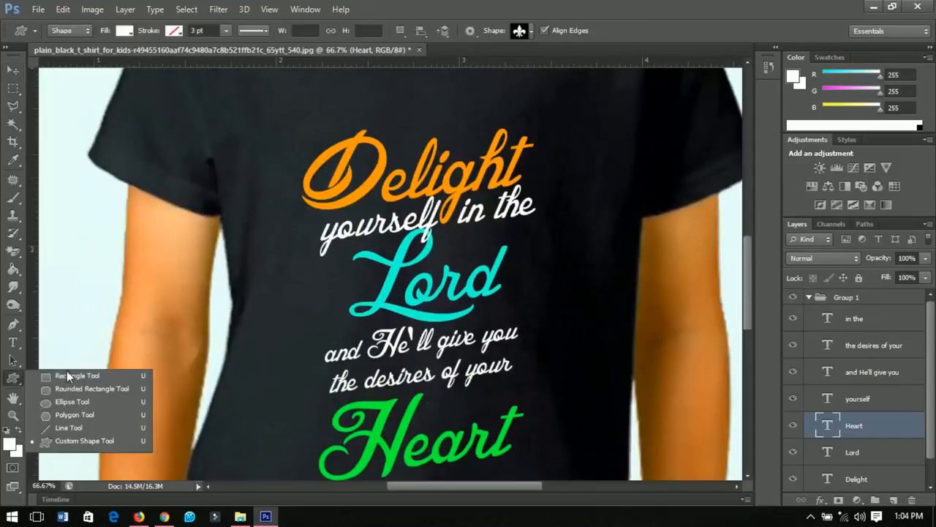
{"action": "left_click", "coordinate": [73, 438]}
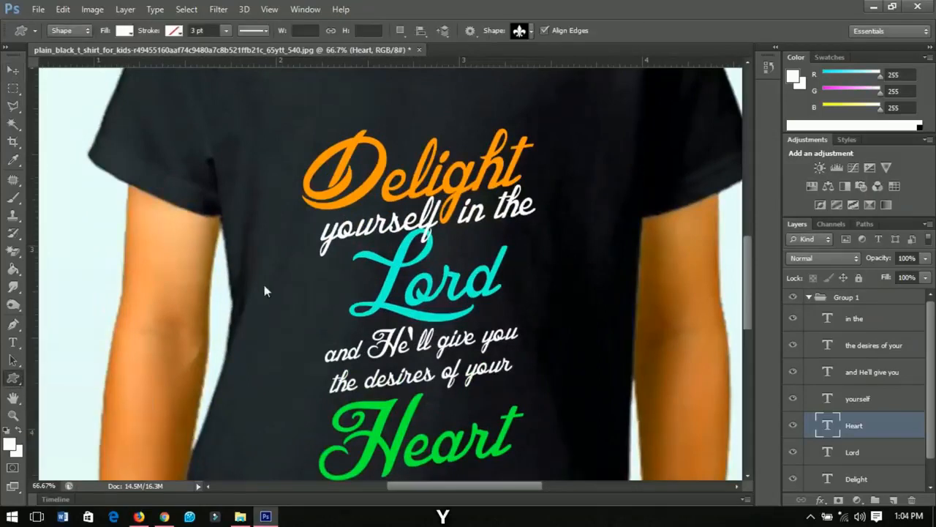
{"action": "left_click", "coordinate": [524, 33]}
{"action": "left_click", "coordinate": [542, 105]}
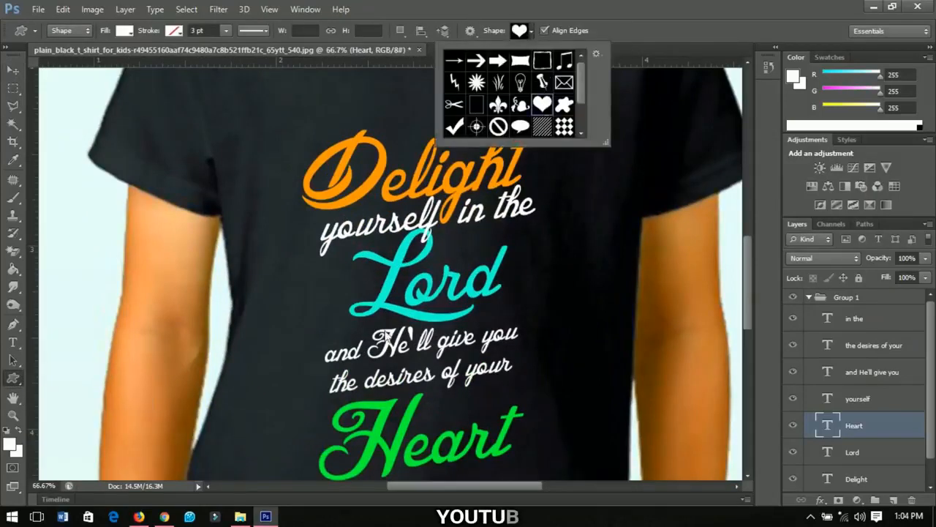
{"action": "left_click_drag", "start_coordinate": [342, 256], "coordinate": [359, 275]}
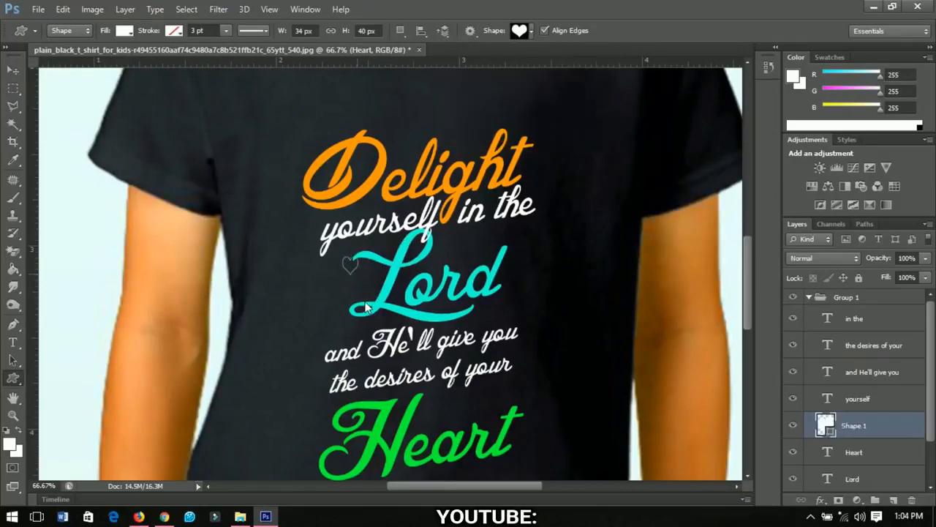
Step: Fill the small heart shape with the turquoise sampled from the "Lord" text (#17fcd9)
{"action": "double_click", "coordinate": [830, 430]}
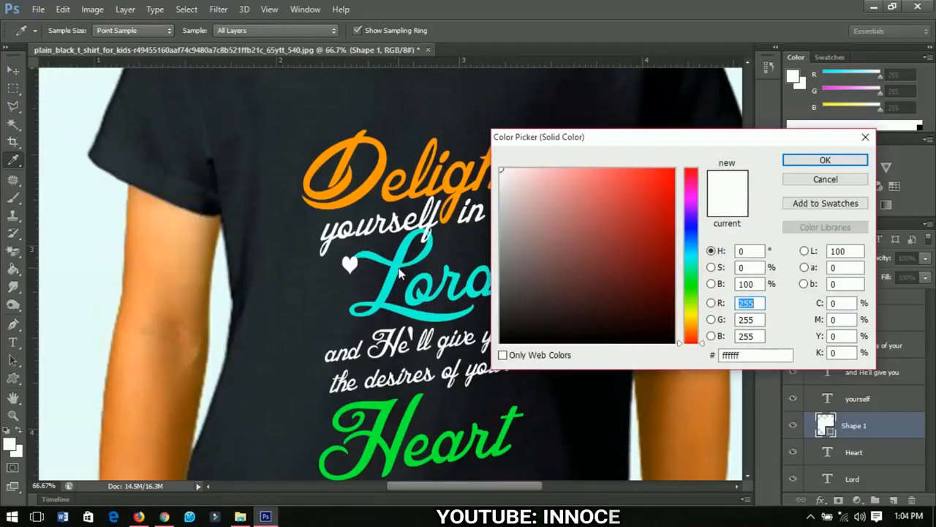
{"action": "left_click", "coordinate": [397, 272]}
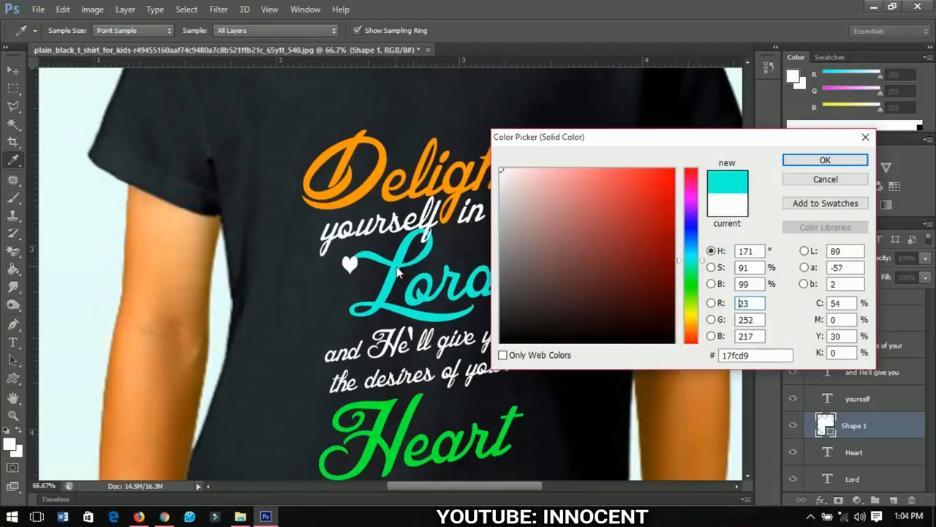
{"action": "left_click", "coordinate": [790, 162]}
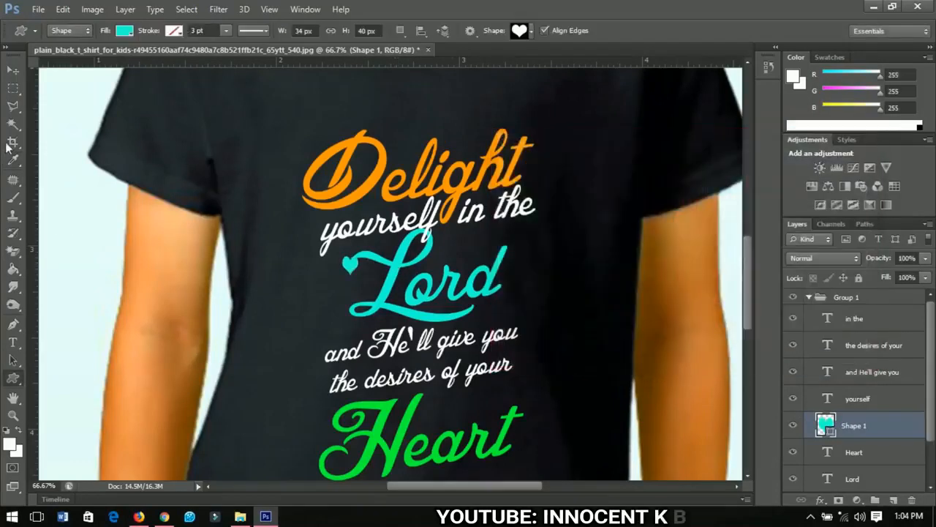
Step: Flip the small heart vertically and rotate it slightly clockwise so it joins the tip of the "L"
{"action": "left_click", "coordinate": [13, 70]}
{"action": "key", "text": "ctrl+t"}
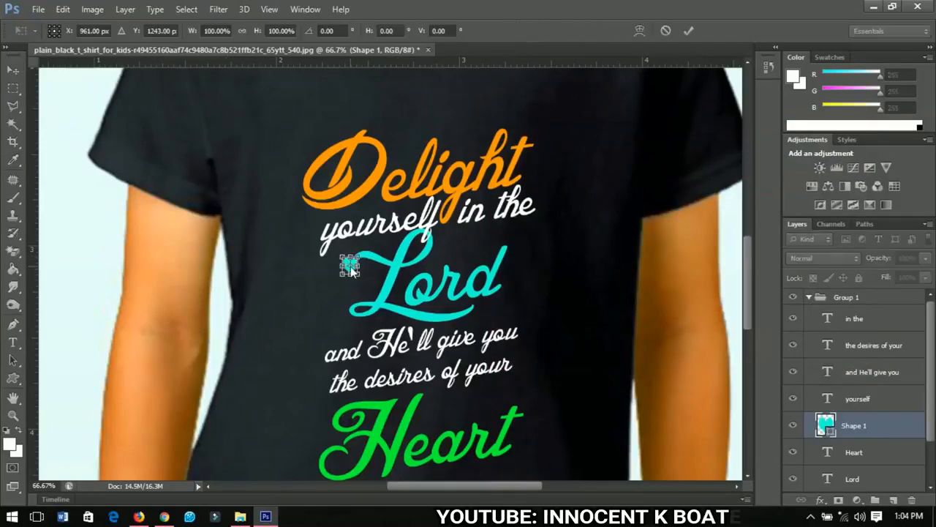
{"action": "right_click", "coordinate": [350, 268]}
{"action": "left_click", "coordinate": [390, 488]}
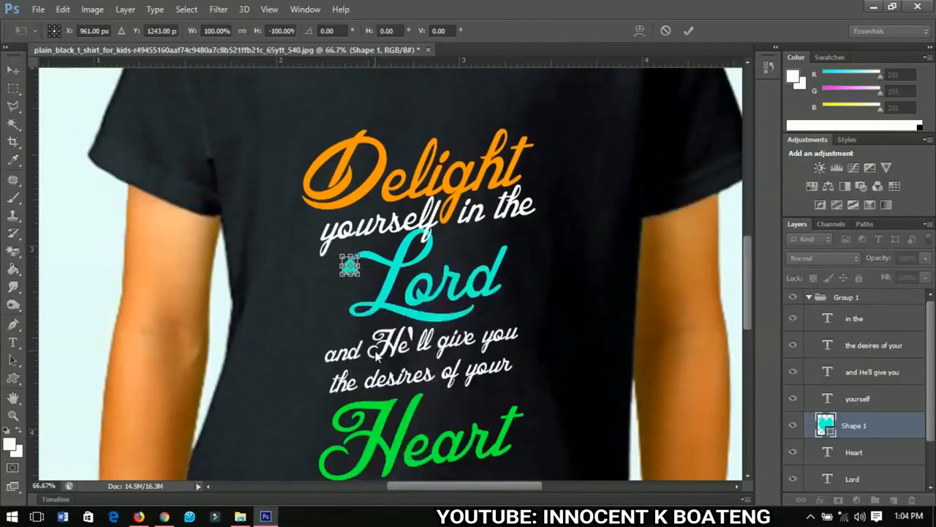
{"action": "key", "text": "Return"}
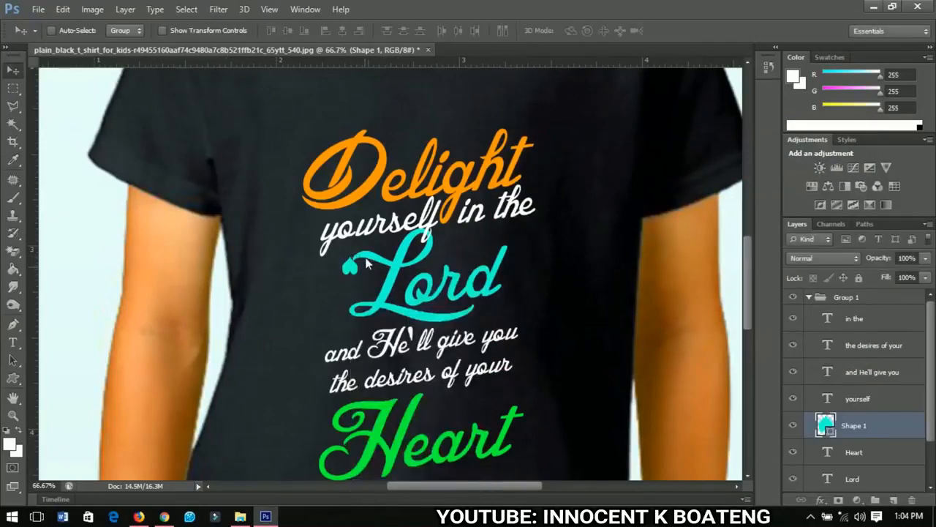
{"action": "key", "text": "ctrl+t"}
{"action": "left_click_drag", "start_coordinate": [407, 282], "coordinate": [400, 309]}
{"action": "key", "text": "Return"}
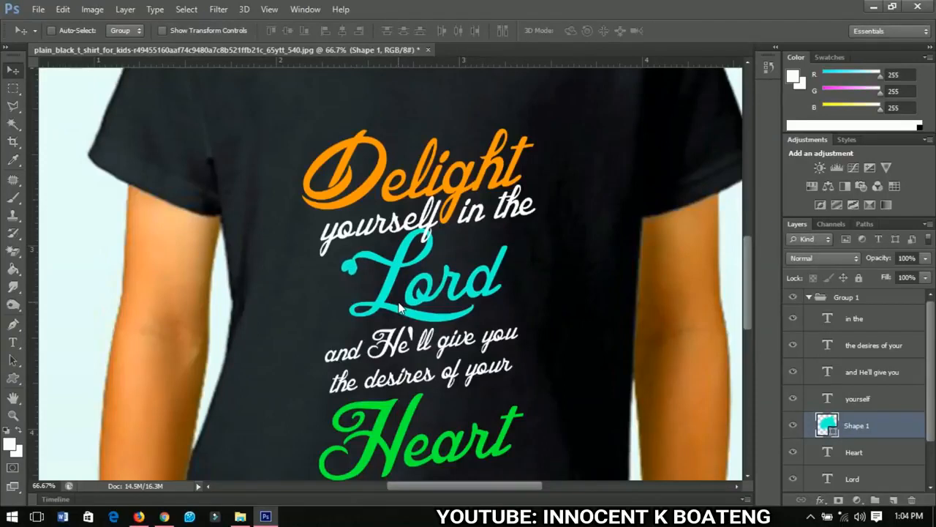
Step: Draw a turquoise fleur-de-lis custom shape, about 35 by 49 px, at the top of the "d" in "Lord"
{"action": "left_click", "coordinate": [13, 378]}
{"action": "left_click", "coordinate": [531, 30]}
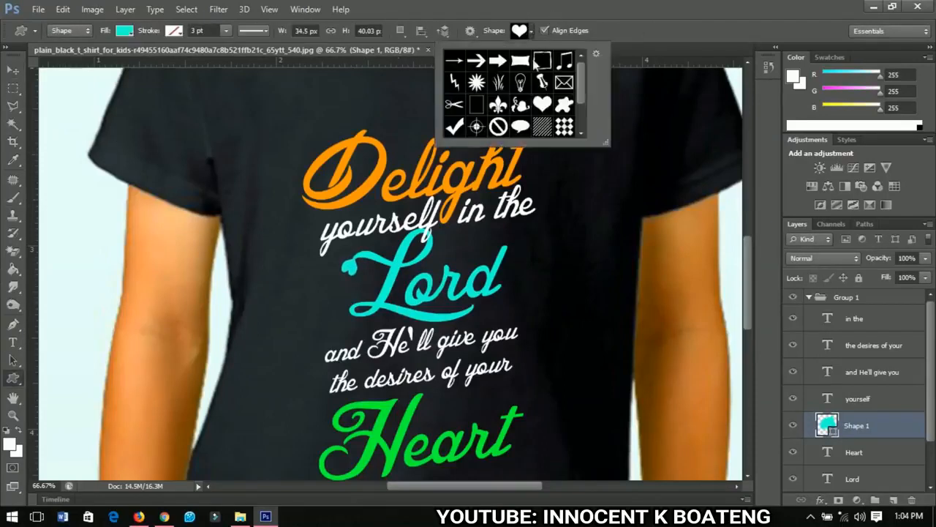
{"action": "left_click", "coordinate": [498, 104]}
{"action": "left_click_drag", "start_coordinate": [499, 239], "coordinate": [510, 255]}
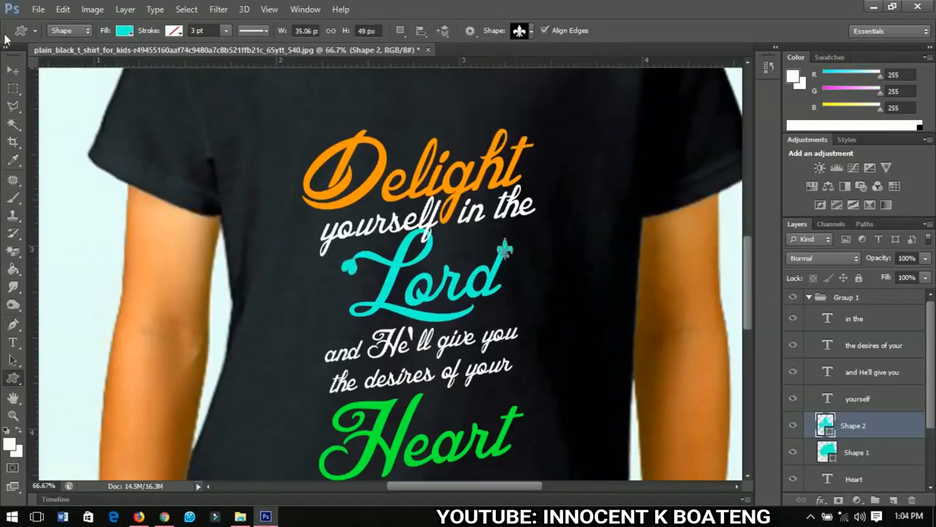
Step: Nudge the fleur-de-lis slightly upward and rotate it a little clockwise to align with the slanted stem of the "d"
{"action": "left_click", "coordinate": [14, 71]}
{"action": "key", "text": "Up"}
{"action": "key", "text": "Up"}
{"action": "key", "text": "Up"}
{"action": "key", "text": "Up"}
{"action": "key", "text": "Up"}
{"action": "key", "text": "Up"}
{"action": "key", "text": "Up"}
{"action": "key", "text": "Up"}
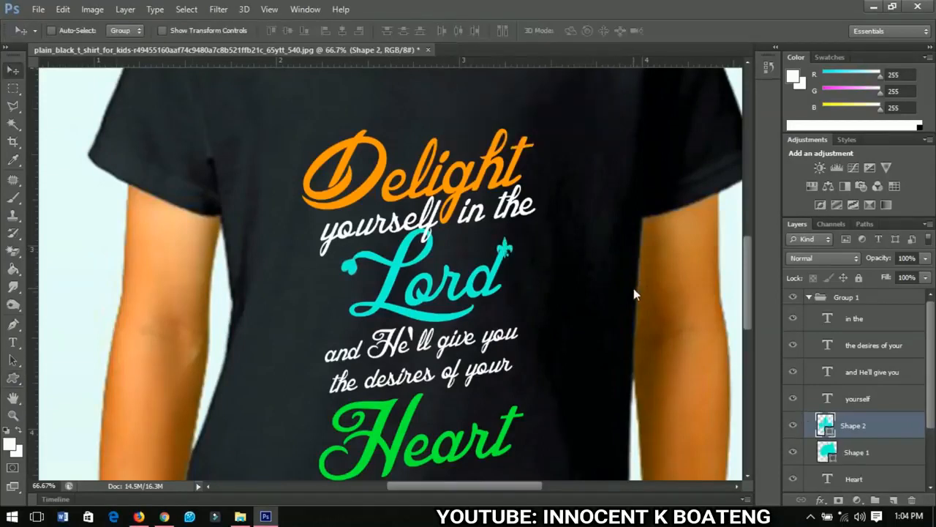
{"action": "key", "text": "Up"}
{"action": "key", "text": "Up"}
{"action": "key", "text": "Up"}
{"action": "key", "text": "Up"}
{"action": "key", "text": "Up"}
{"action": "key", "text": "Up"}
{"action": "key", "text": "ctrl+t"}
{"action": "scroll", "coordinate": [534, 241], "scroll_direction": "up", "scroll_amount": 2}
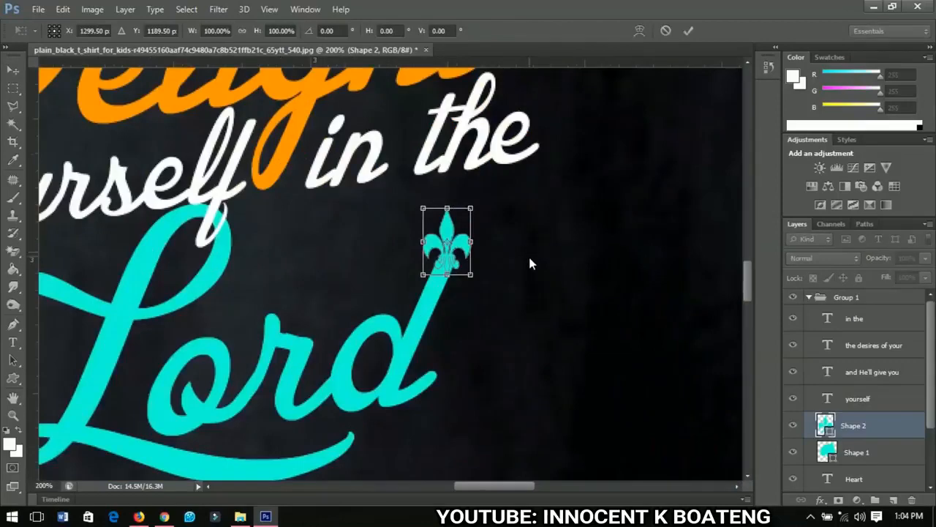
{"action": "left_click_drag", "start_coordinate": [528, 254], "coordinate": [531, 269]}
{"action": "key", "text": "Return"}
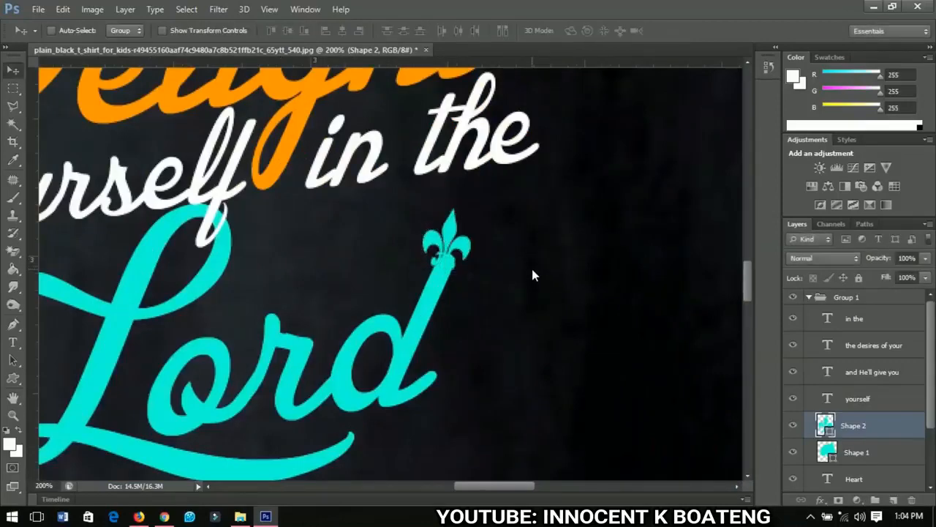
Step: Examine the whole T-shirt design with its coloured words and ornaments, from the full image to a closer view
{"action": "scroll", "coordinate": [532, 269], "scroll_direction": "down", "scroll_amount": 4}
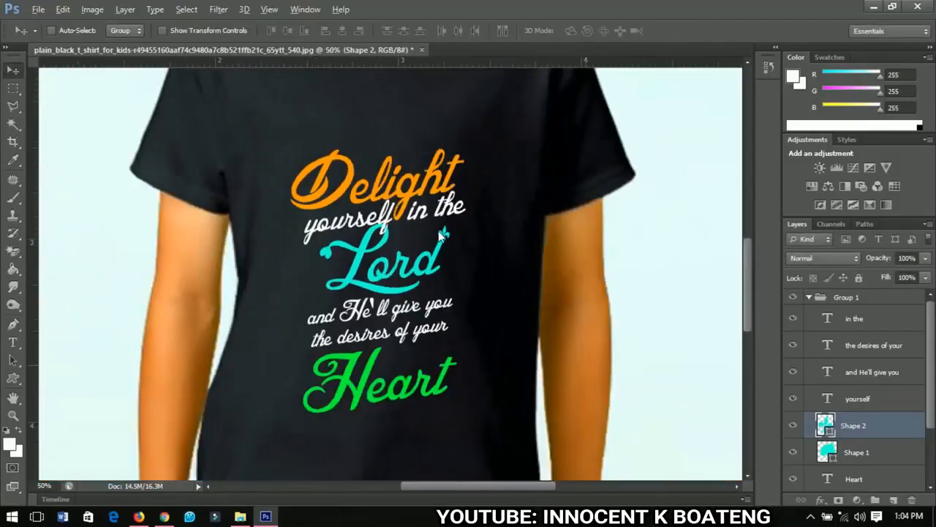
{"action": "scroll", "coordinate": [400, 246], "scroll_direction": "down", "scroll_amount": 1}
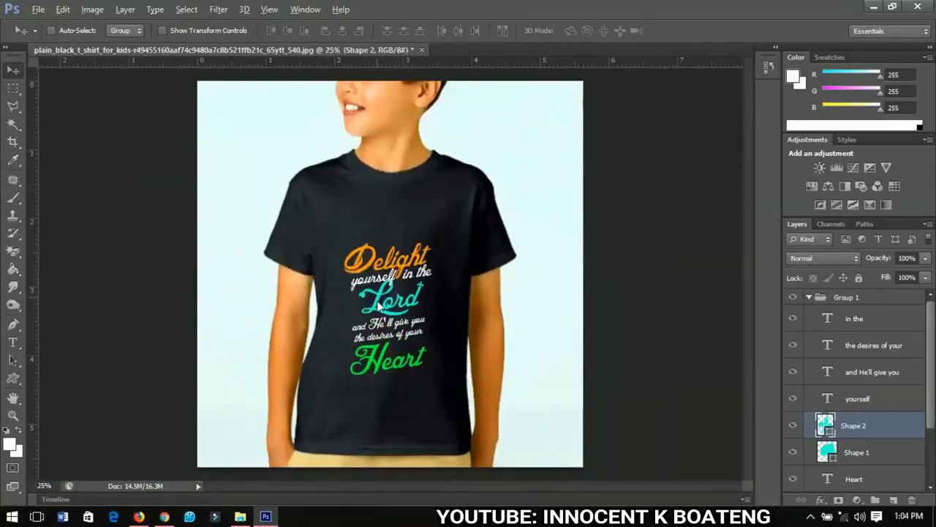
{"action": "scroll", "coordinate": [379, 313], "scroll_direction": "up", "scroll_amount": 1}
{"action": "scroll", "coordinate": [379, 313], "scroll_direction": "down", "scroll_amount": 3}
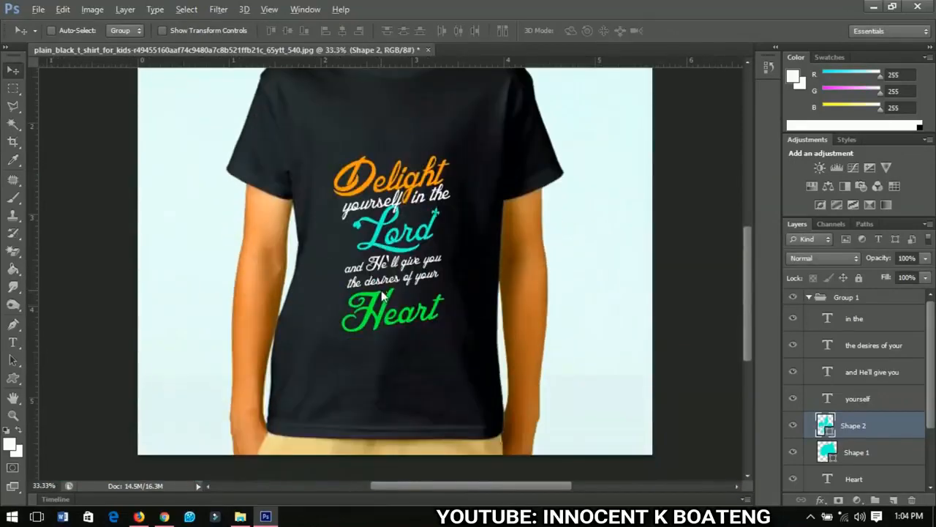
{"action": "scroll", "coordinate": [381, 207], "scroll_direction": "up", "scroll_amount": 1}
{"action": "scroll", "coordinate": [402, 270], "scroll_direction": "down", "scroll_amount": 2}
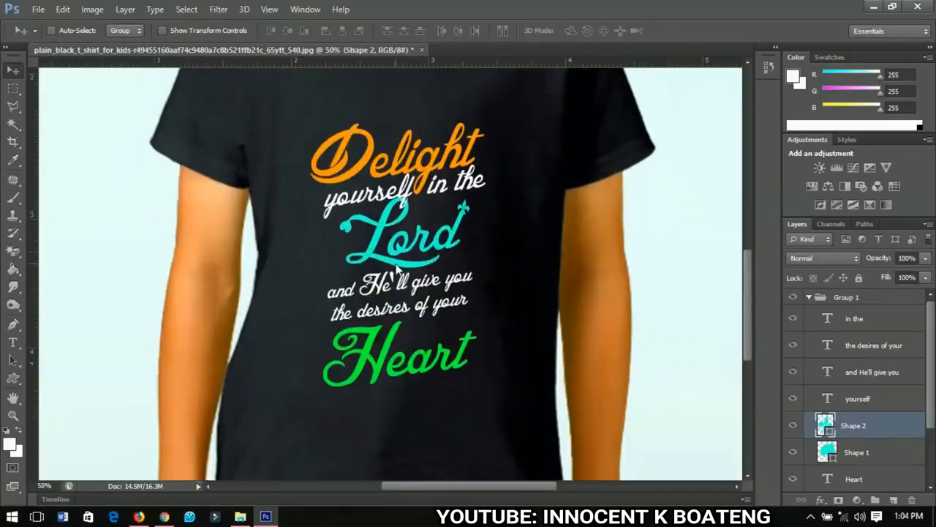
{"action": "scroll", "coordinate": [402, 269], "scroll_direction": "down", "scroll_amount": 2}
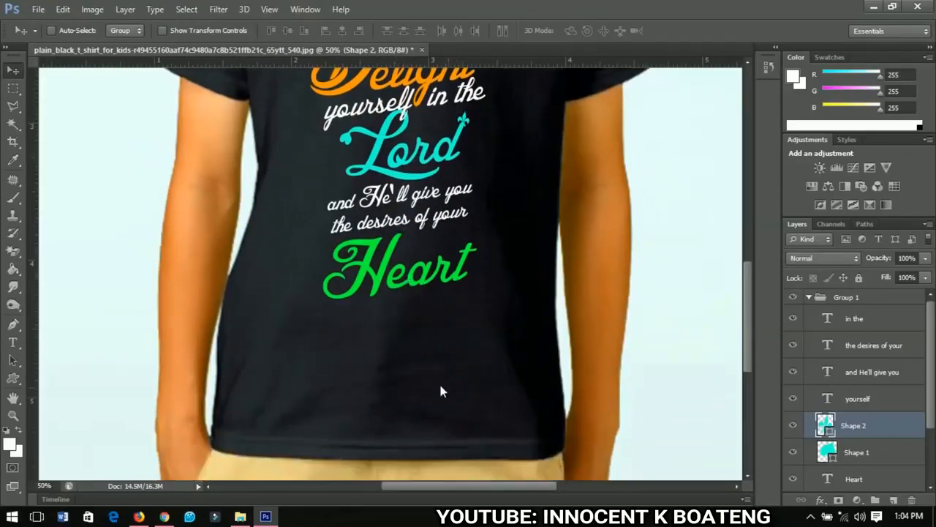
Step: Add the text "~Psalm 37:4" below "Heart" in the Daniela font at 30 pt, coloured a muted grey-green
{"action": "key", "text": "t"}
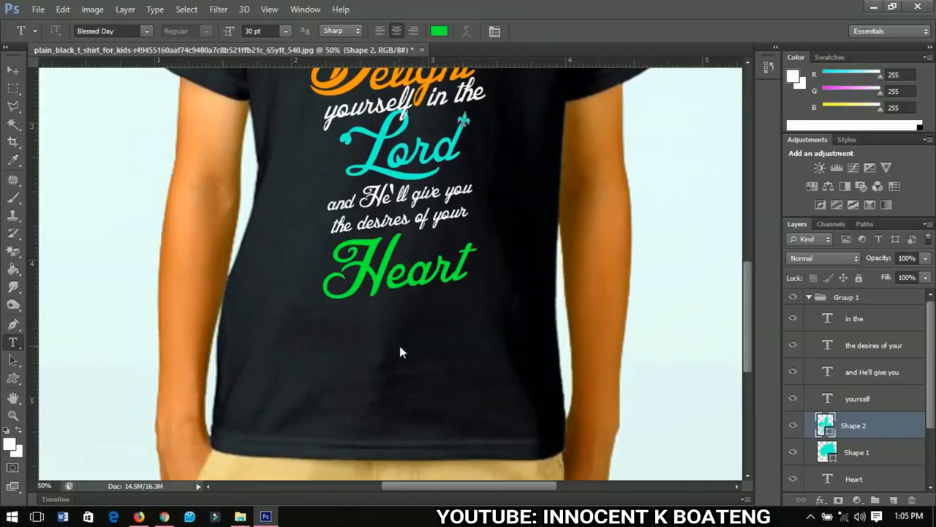
{"action": "left_click", "coordinate": [439, 30]}
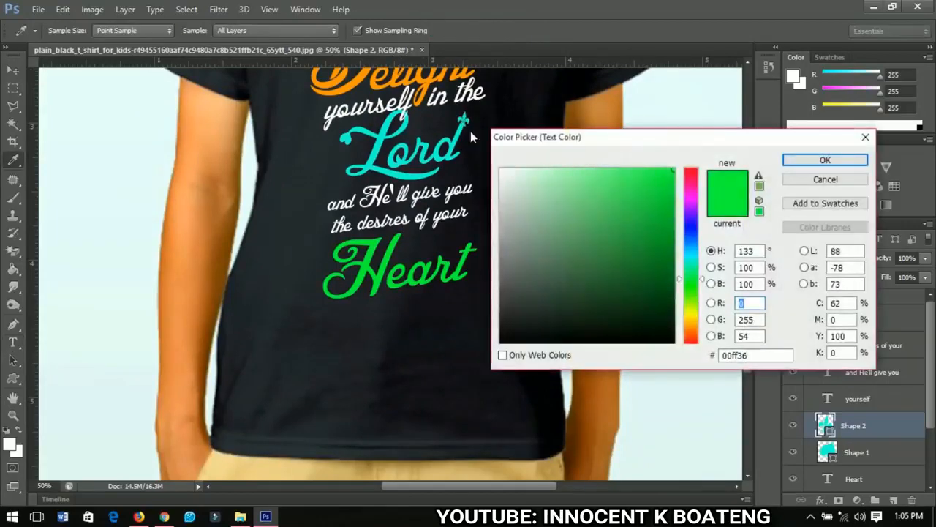
{"action": "left_click", "coordinate": [542, 219]}
{"action": "key", "text": "Return"}
{"action": "left_click", "coordinate": [404, 345]}
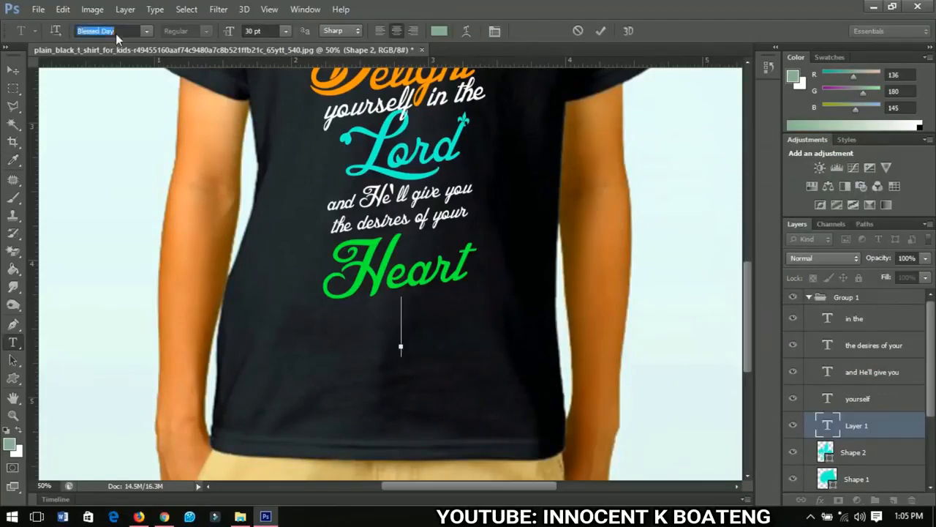
{"action": "type", "text": "Daniela"}
{"action": "type", "text": "~"}
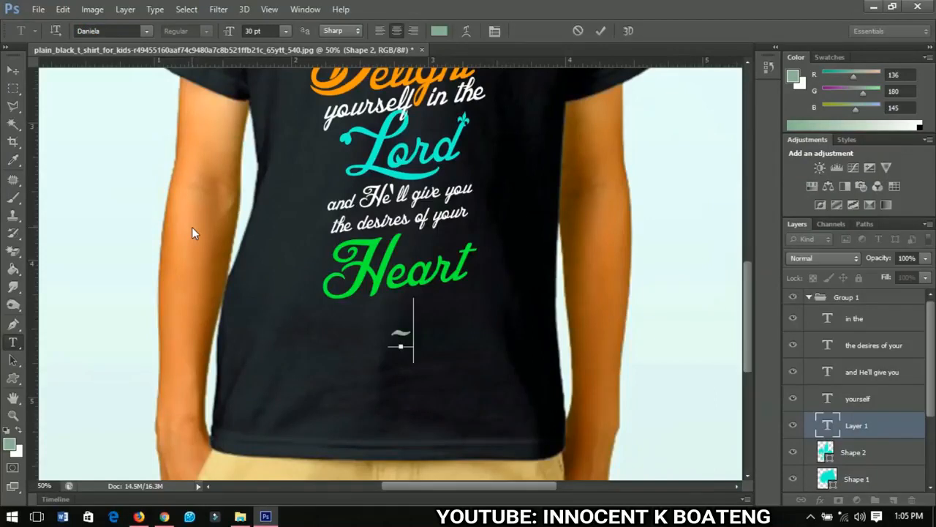
{"action": "type", "text": "Psalm 37:4"}
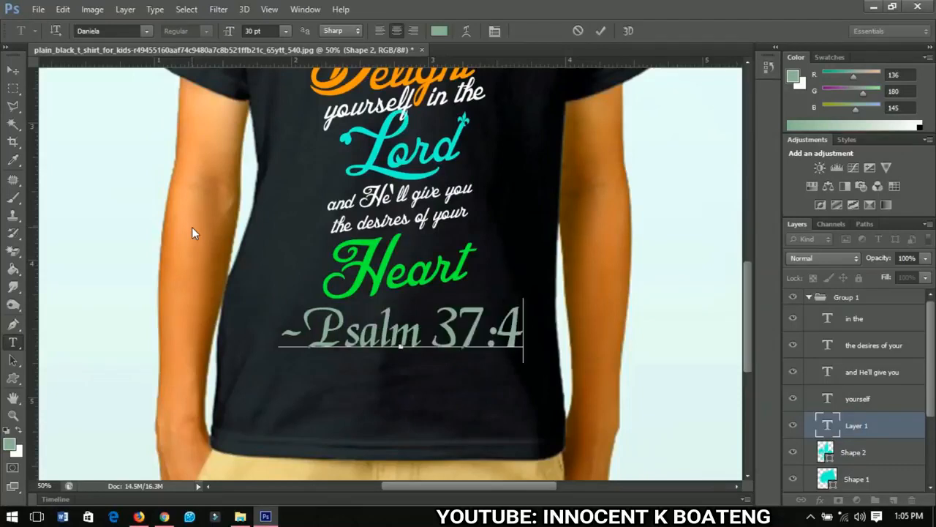
Step: Recolour the whole "~Psalm 37:4" text white (ffffff)
{"action": "key", "text": "ctrl"}
{"action": "key", "text": "ctrl+a"}
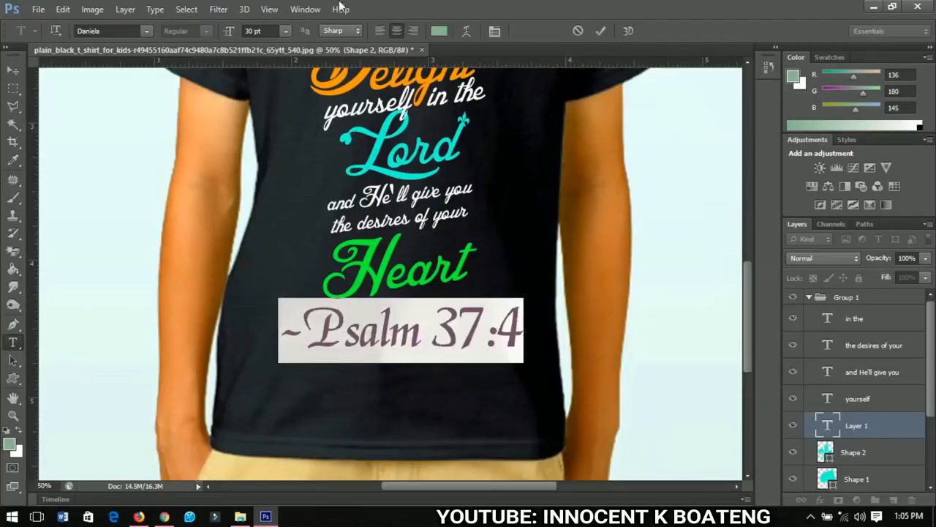
{"action": "left_click", "coordinate": [439, 31]}
{"action": "left_click", "coordinate": [500, 170]}
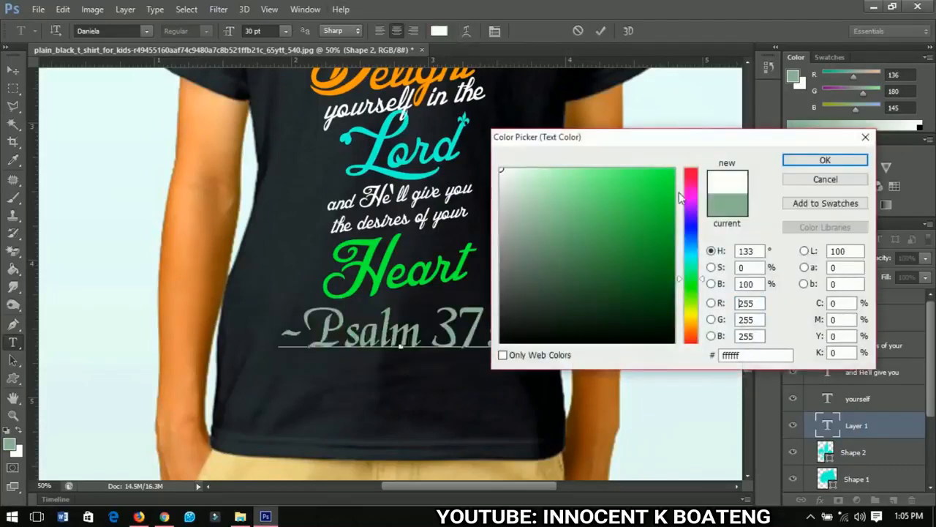
{"action": "left_click", "coordinate": [863, 164]}
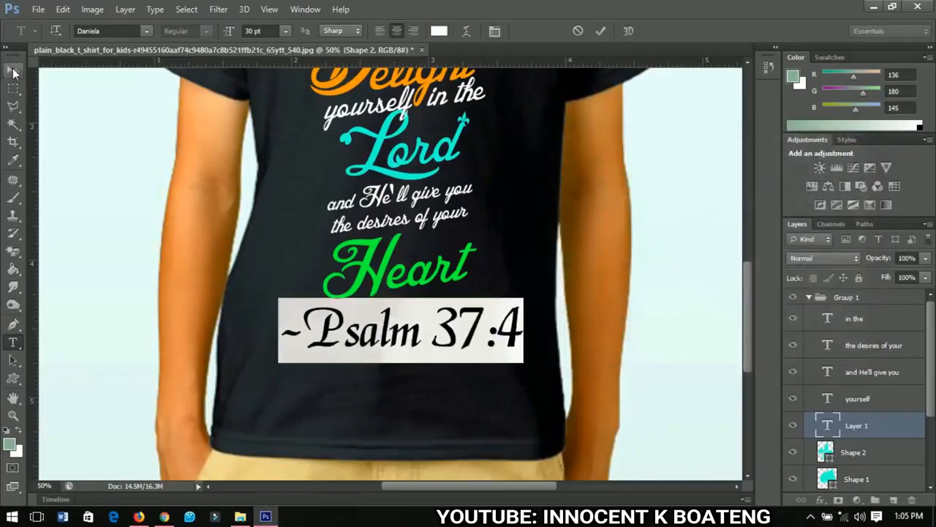
Step: Scale the "~Psalm 37:4" text down to about half its size and move it down near the shirt's hem
{"action": "left_click", "coordinate": [13, 70]}
{"action": "key", "text": "ctrl+t"}
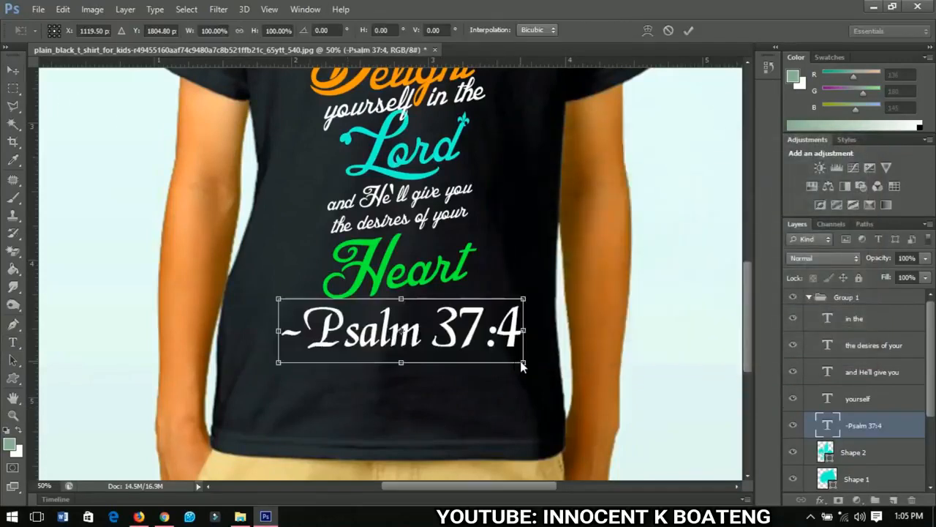
{"action": "left_click_drag", "start_coordinate": [518, 359], "coordinate": [463, 345]}
{"action": "key", "text": "Return"}
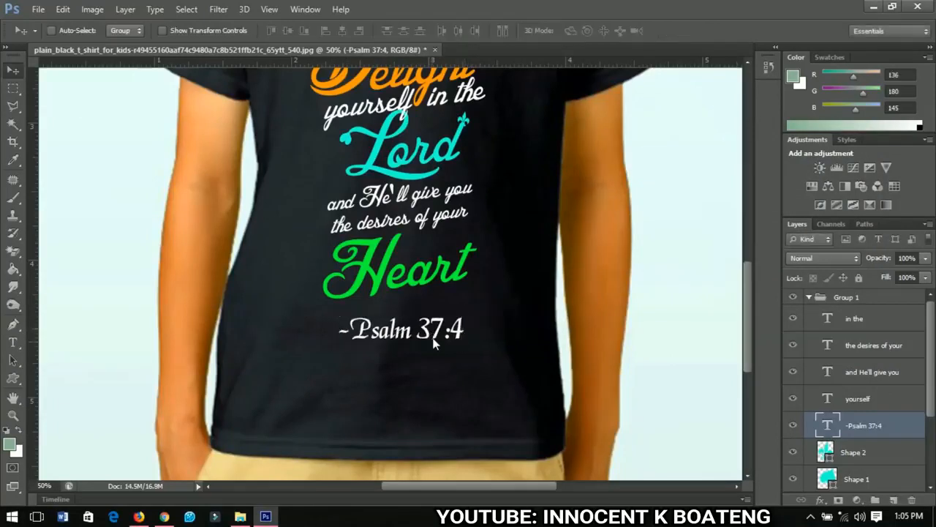
{"action": "left_click_drag", "start_coordinate": [432, 391], "coordinate": [416, 426]}
{"action": "key", "text": "ctrl+0"}
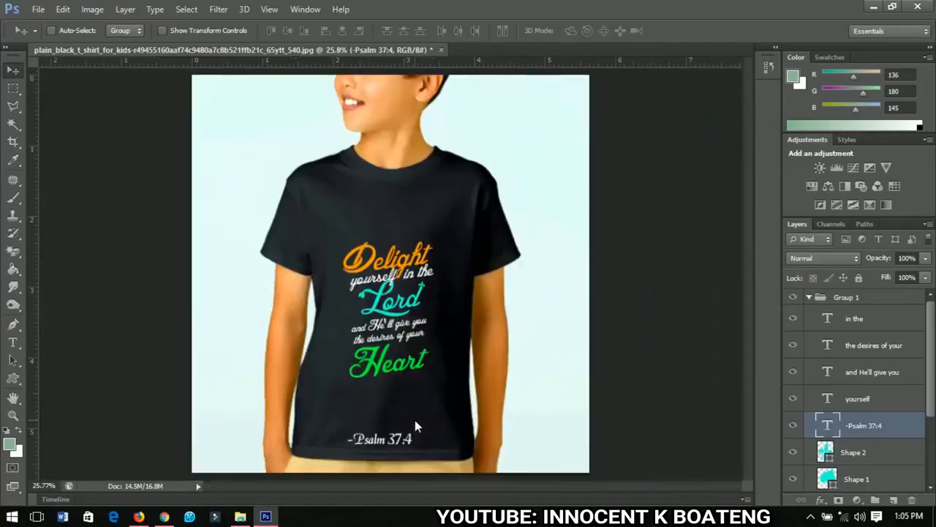